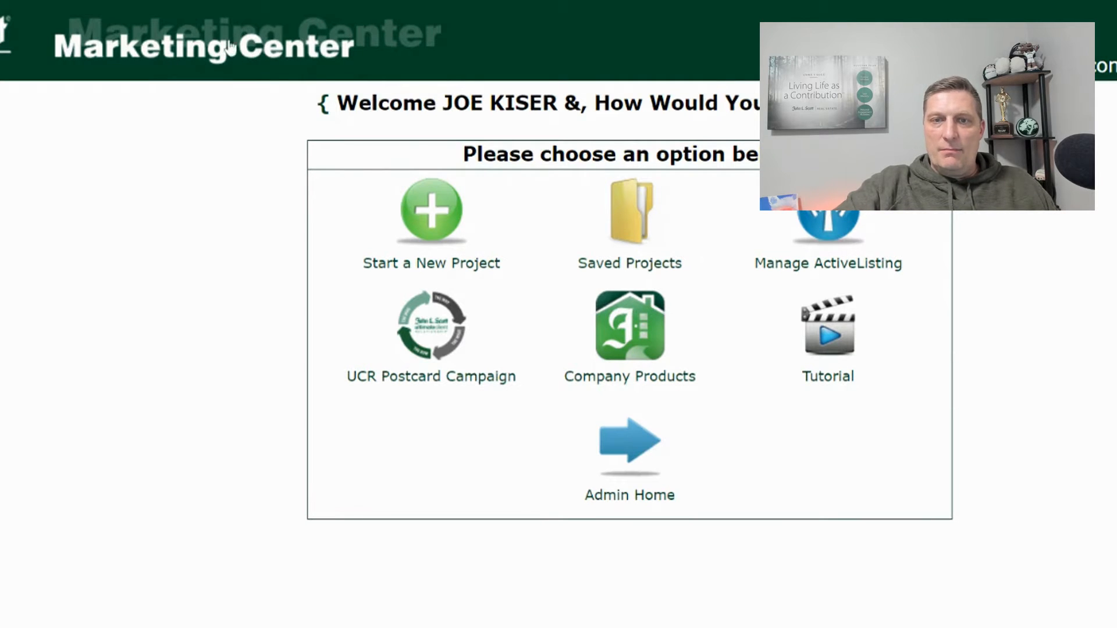
# - From Company Products > Seller Listing Launch, start a new project from the Special Kick-Off Weekend postcard
pyautogui.click(631, 341)
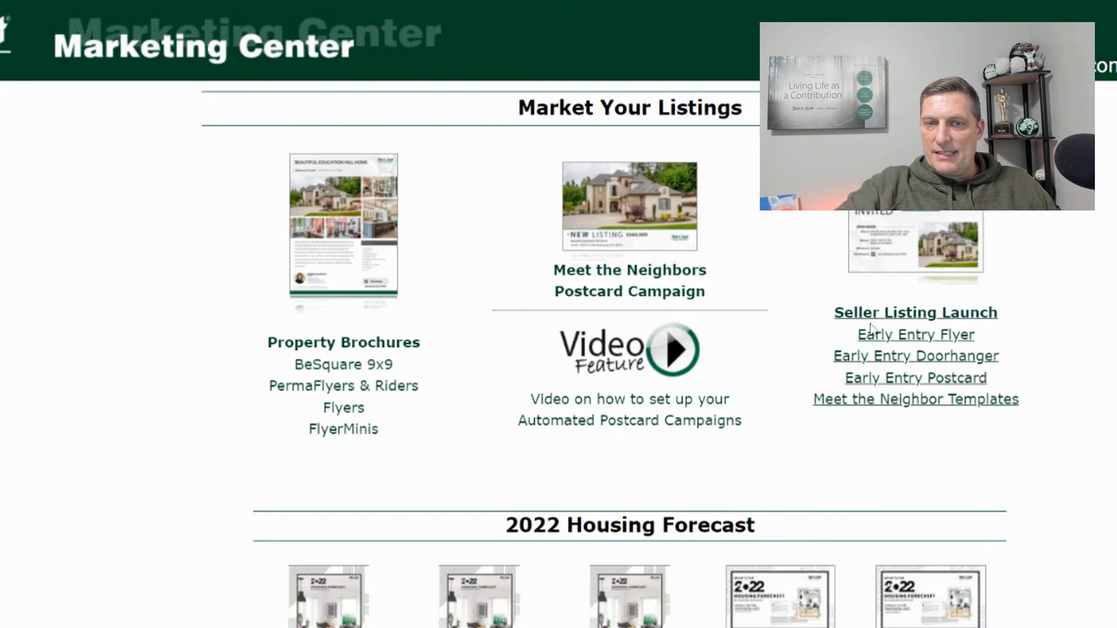
pyautogui.click(905, 227)
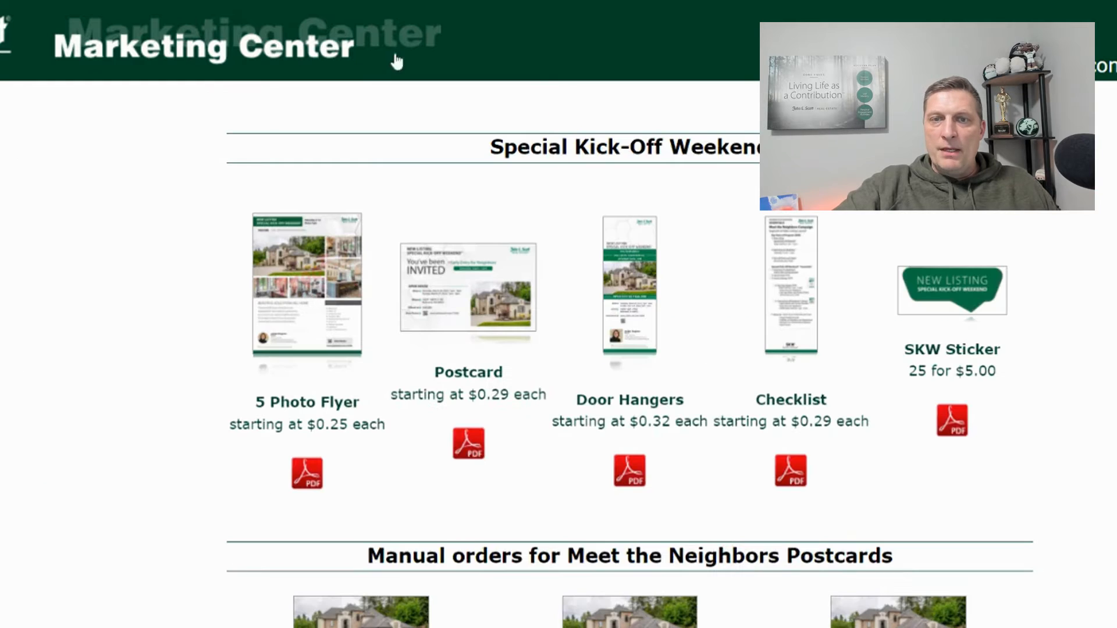
pyautogui.scroll(-8, 627, 177)
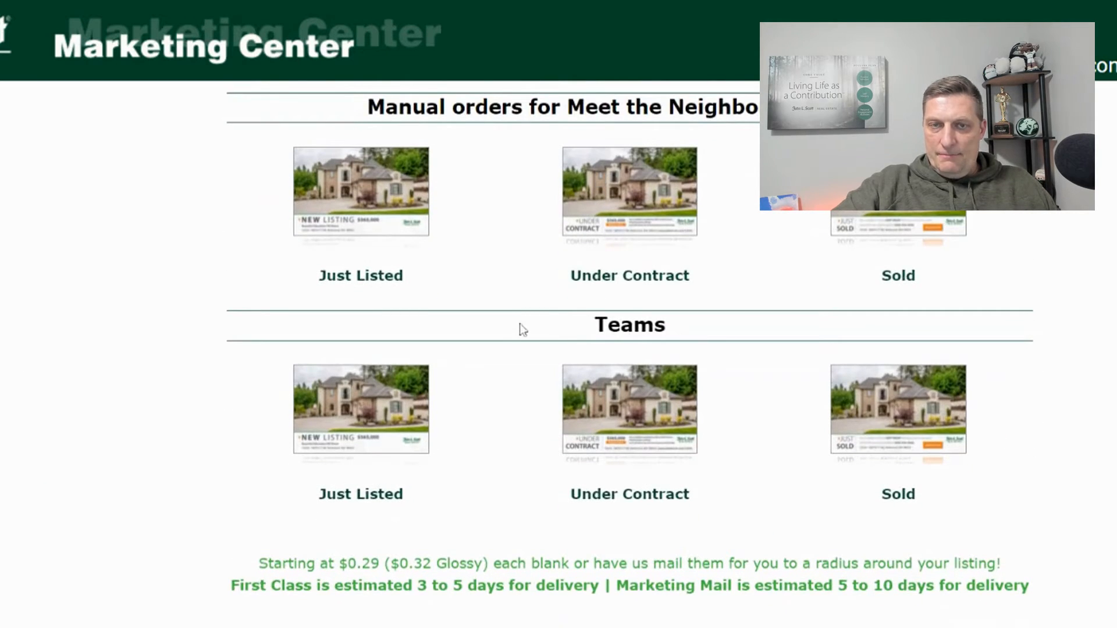
pyautogui.scroll(8, 512, 322)
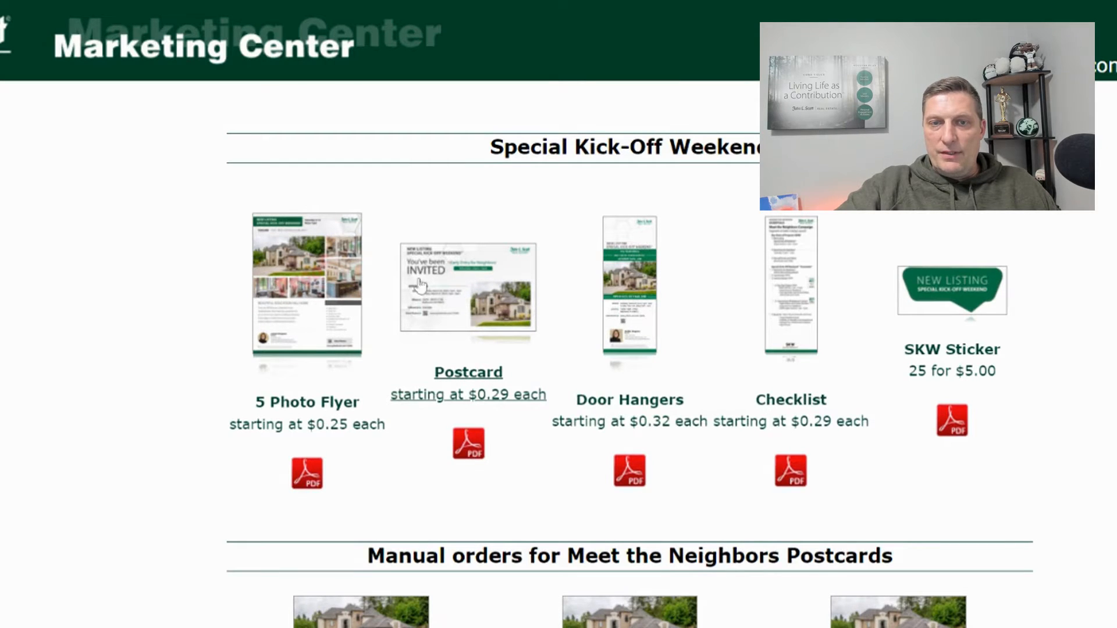
pyautogui.click(455, 297)
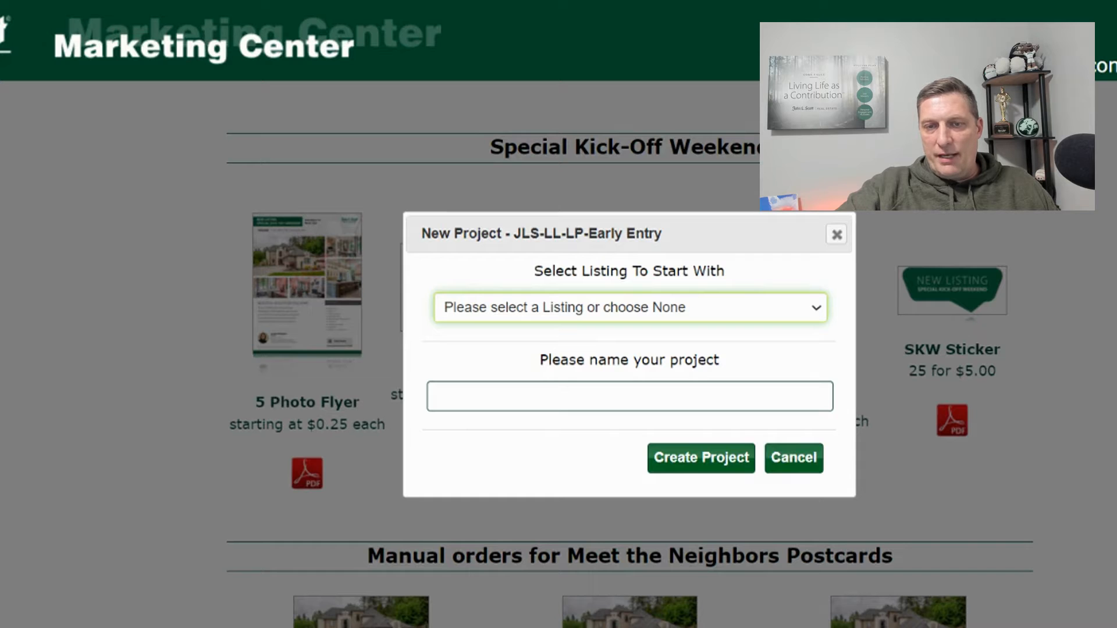
# - Create the project with listing set to None, named with the client's surname plus ' - Early Entry Postcard'
pyautogui.click(571, 333)
pyautogui.click(594, 396)
pyautogui.write('D')
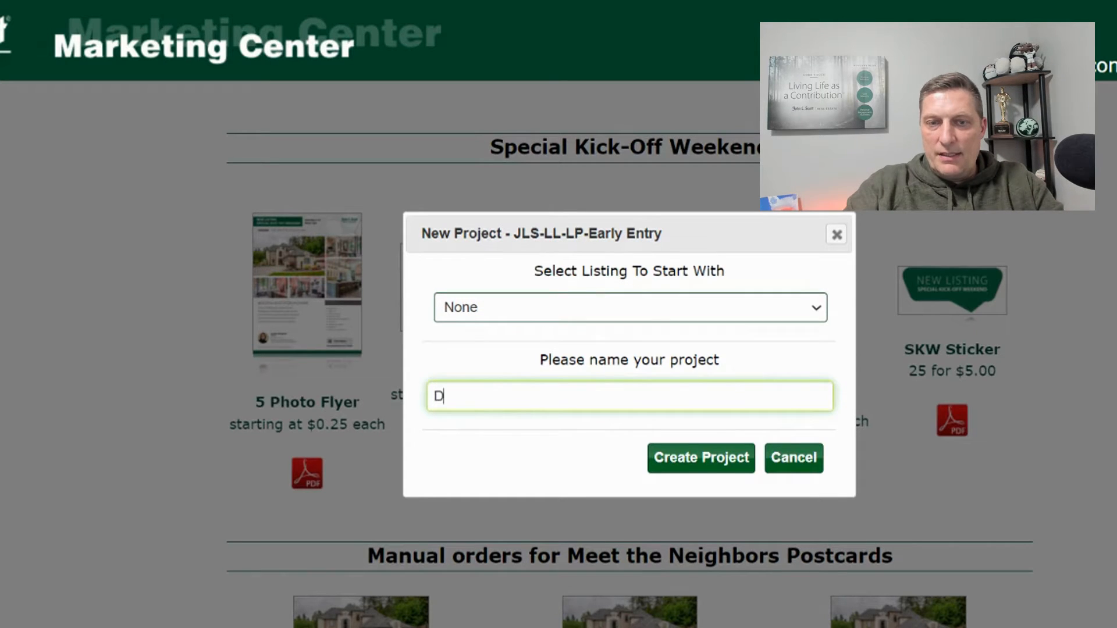
pyautogui.write('rawson -')
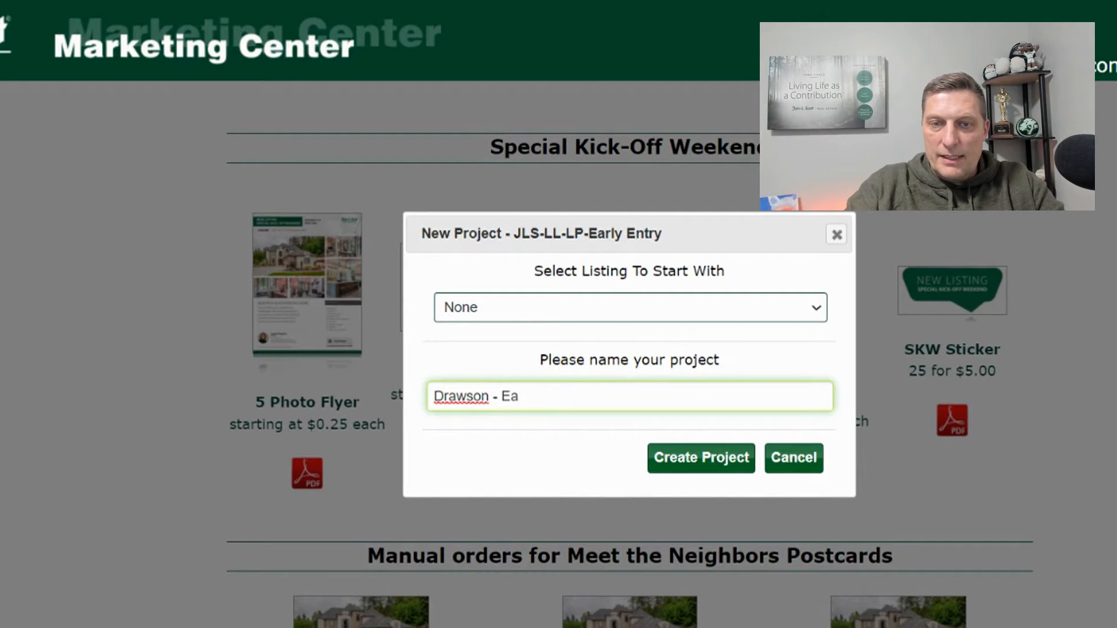
pyautogui.write('Early En')
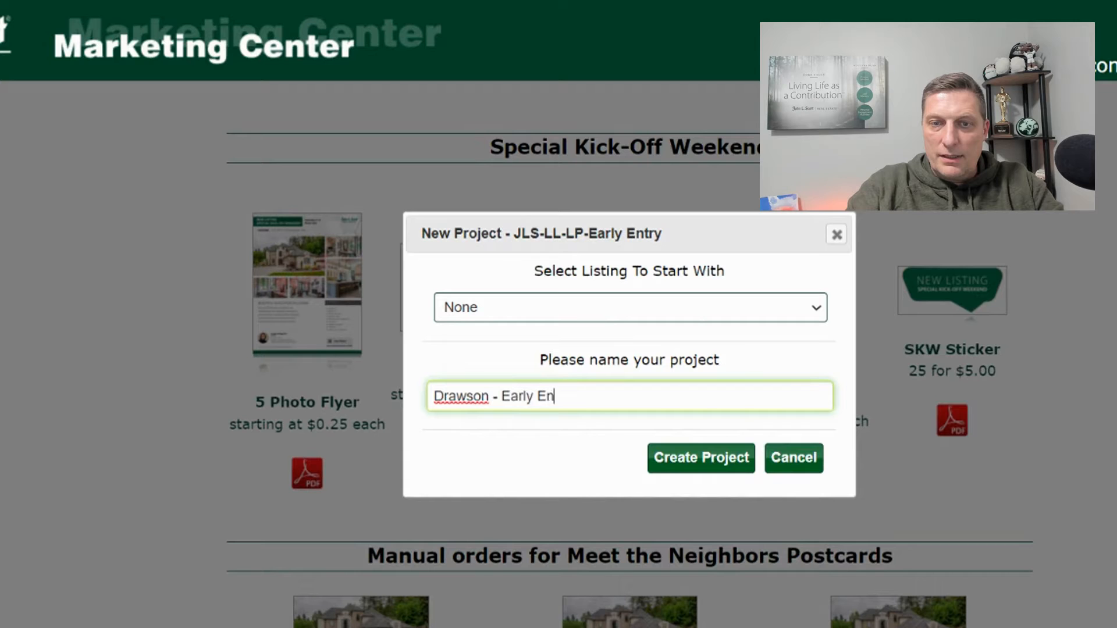
pyautogui.write('try Postcard')
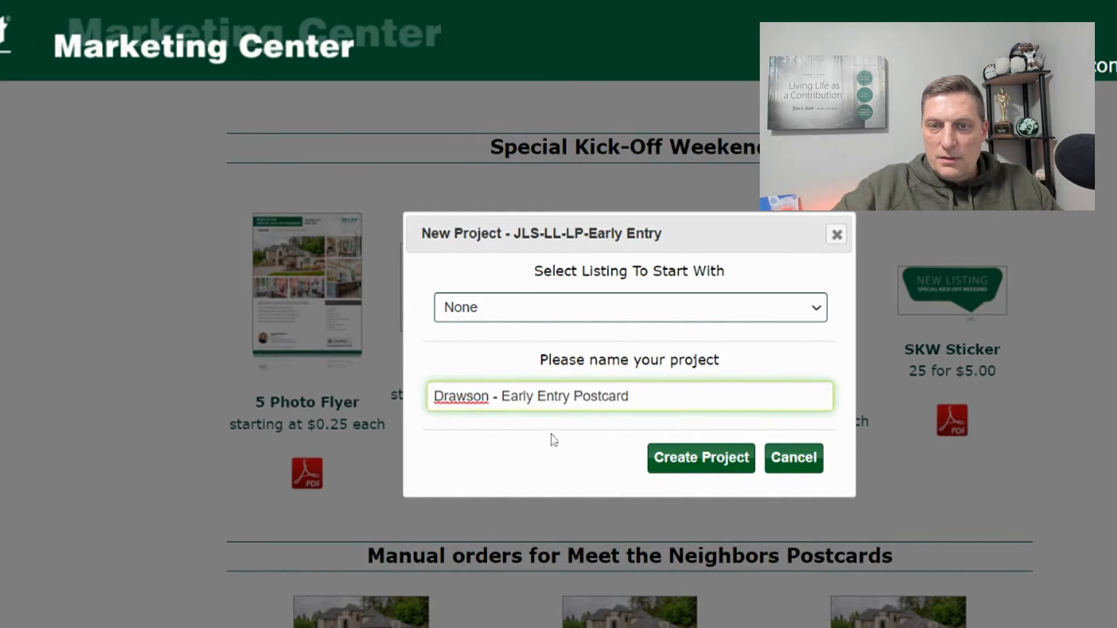
pyautogui.click(675, 457)
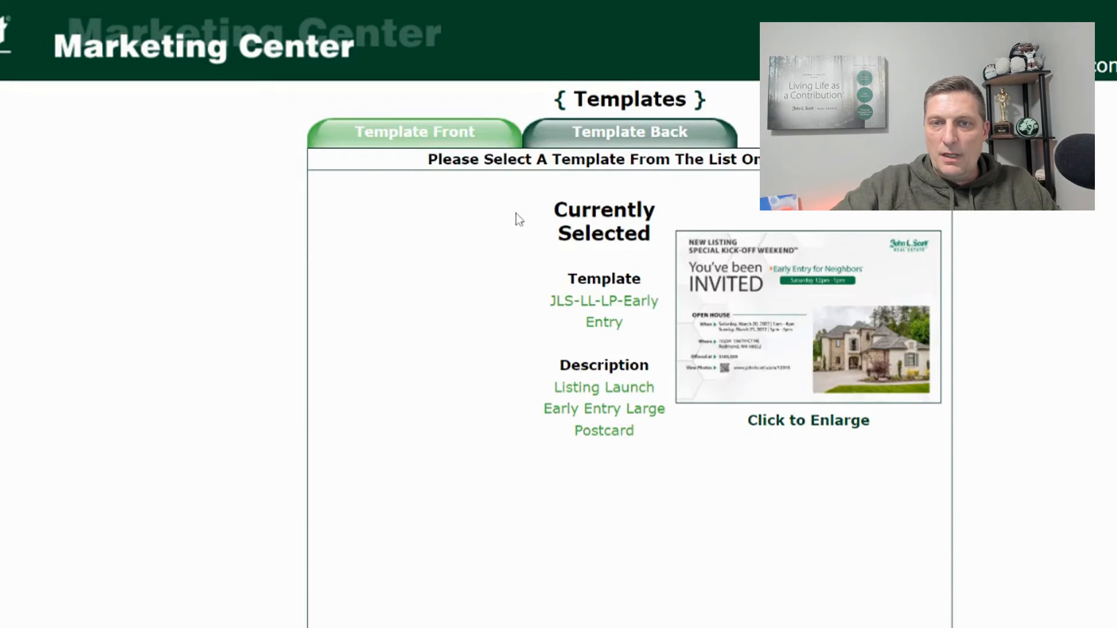
# - Keep the JLS-LL-LP-Early Entry template, skip past Fonts, and open the Template Information text editor
pyautogui.scroll(-1, 469, 176)
pyautogui.scroll(1, 469, 175)
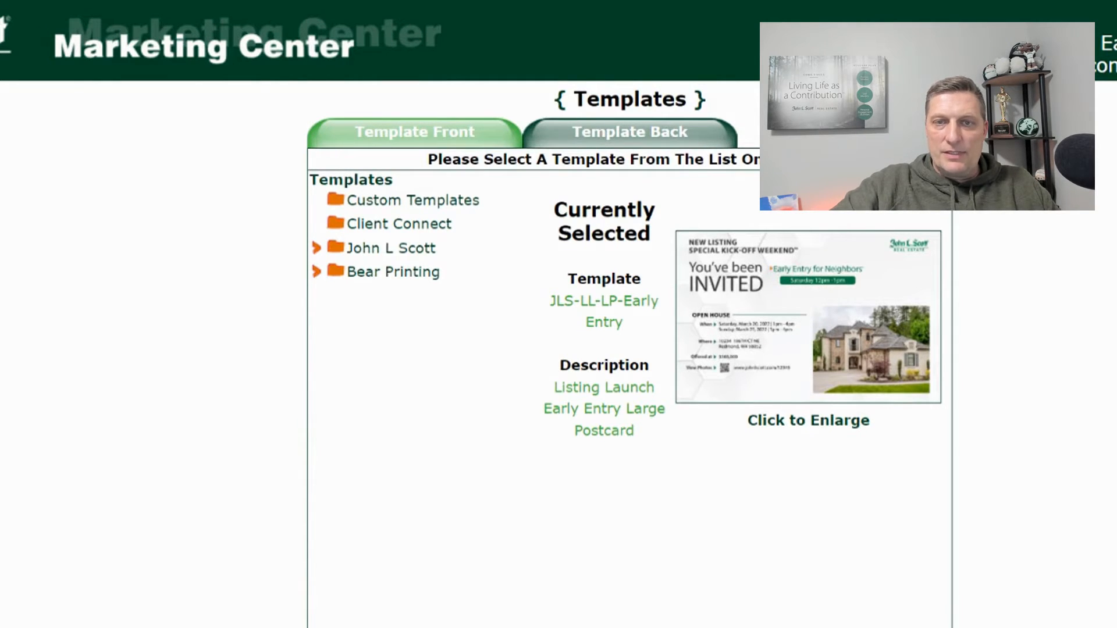
pyautogui.click(39, 171)
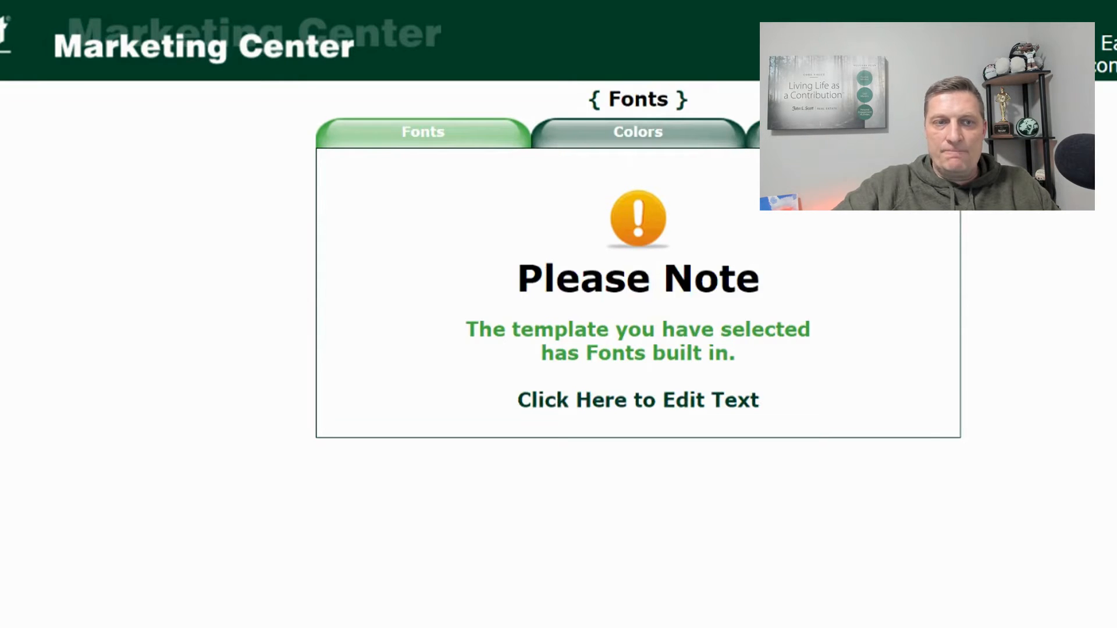
pyautogui.click(23, 224)
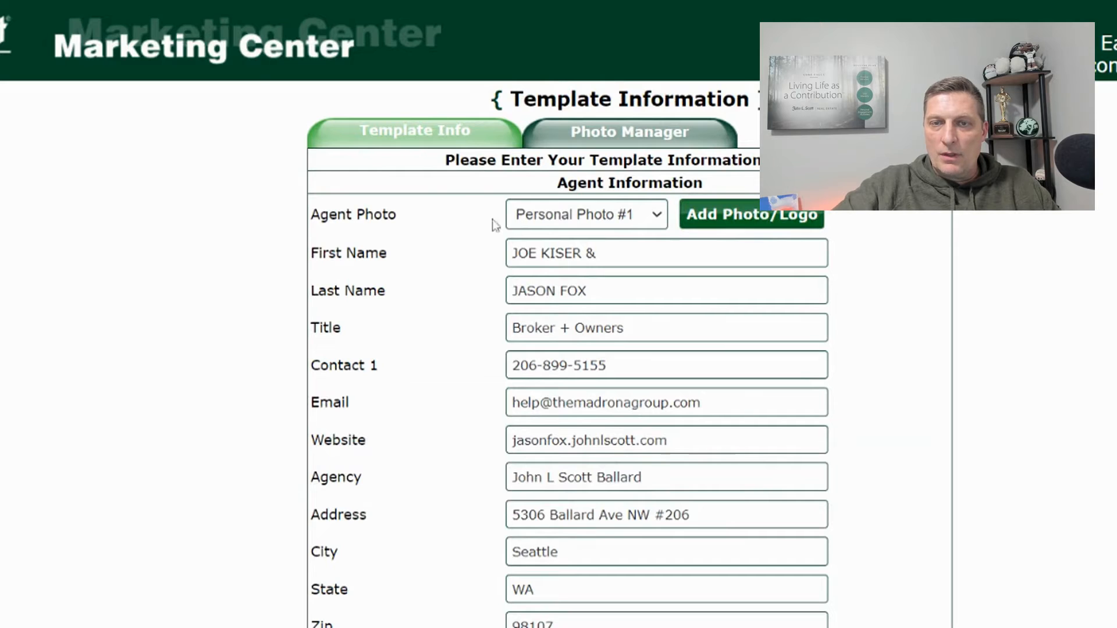
# - Review the saved profile photos, then choose Personal Photo #7 as the agent photo
pyautogui.click(736, 220)
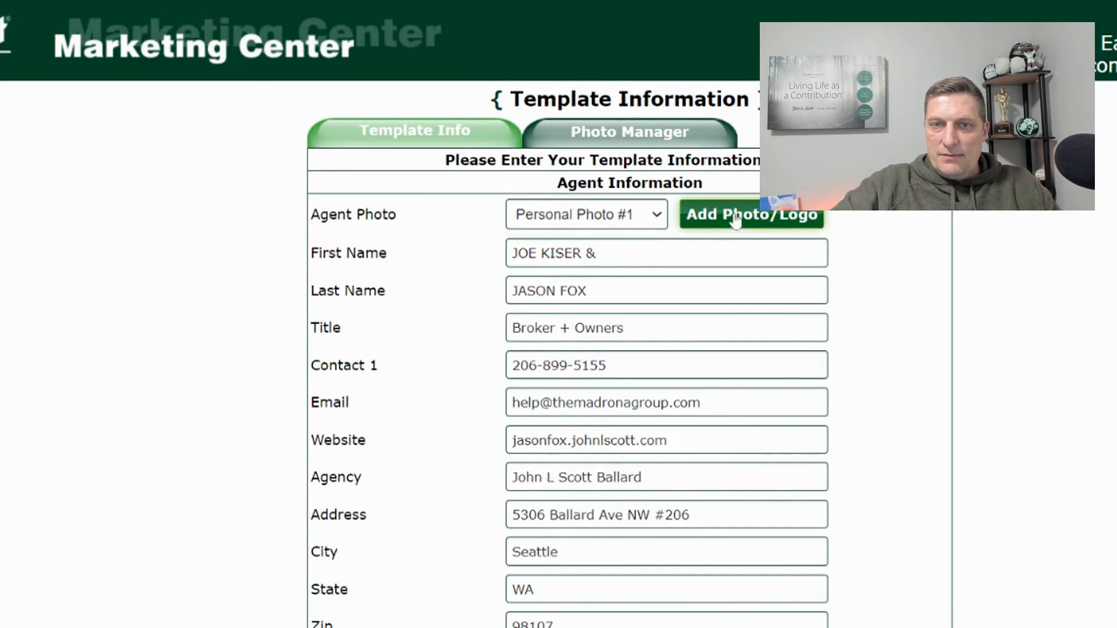
pyautogui.scroll(-20, 653, 232)
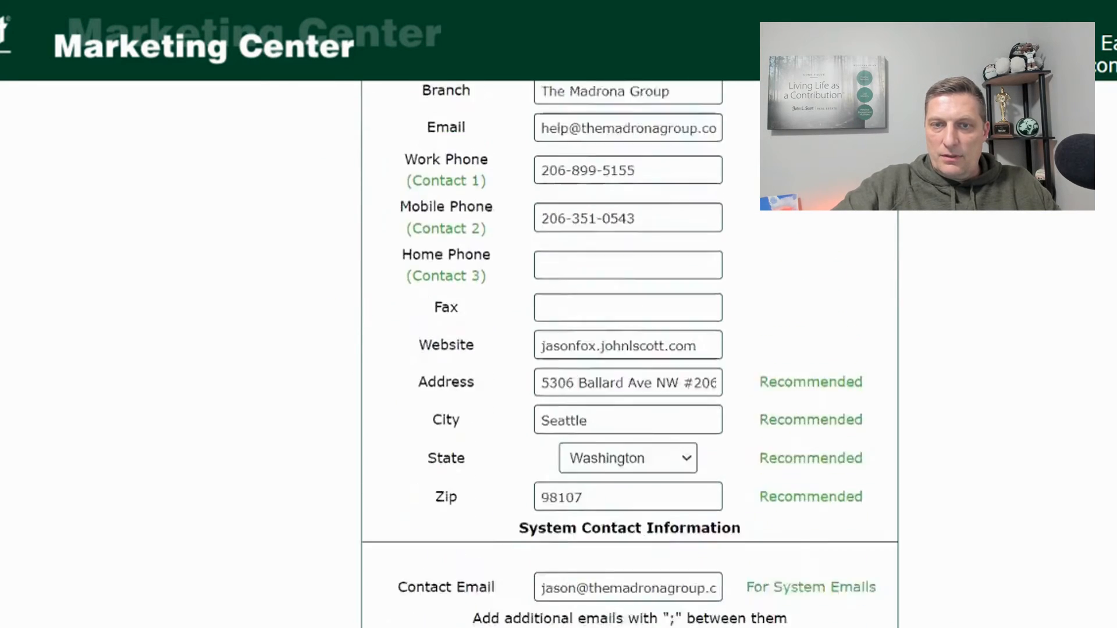
pyautogui.scroll(-20, 653, 232)
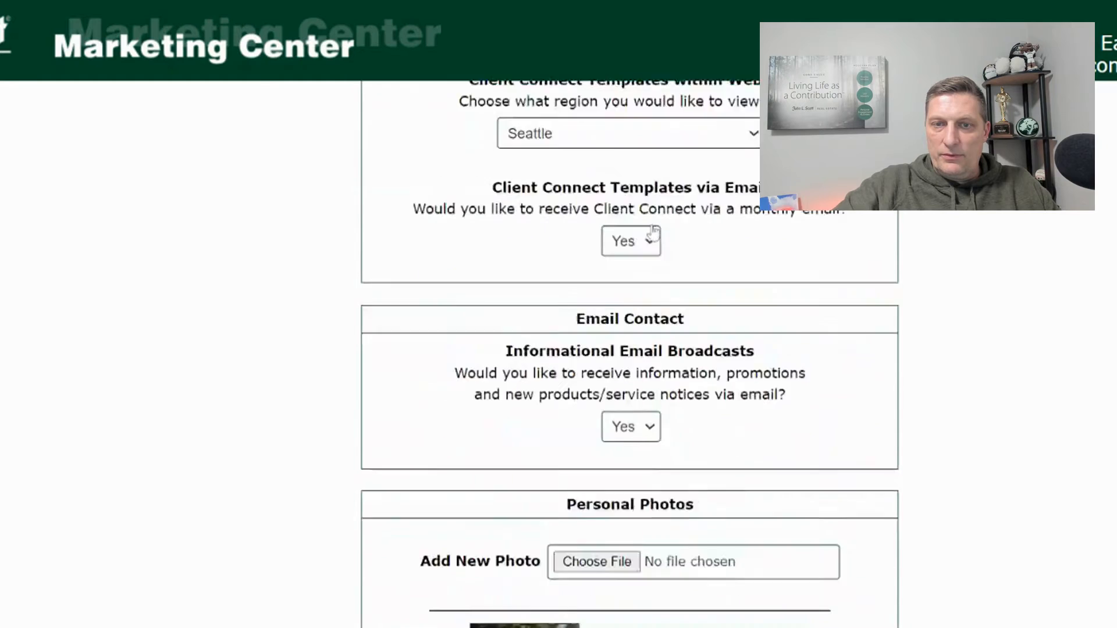
pyautogui.scroll(-10, 653, 232)
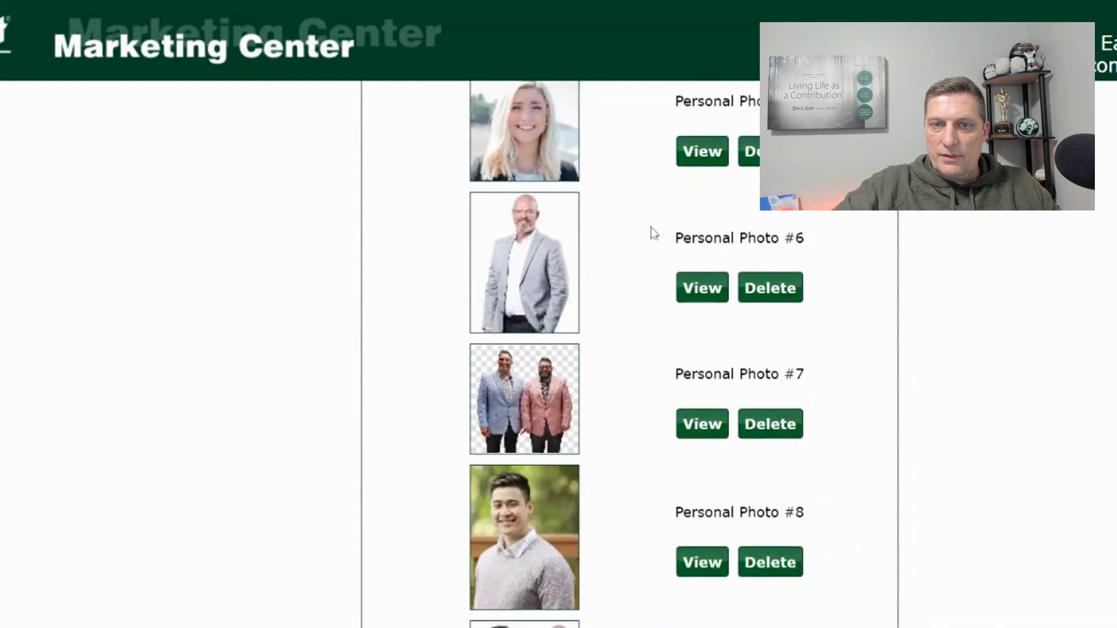
pyautogui.scroll(20, 378, 263)
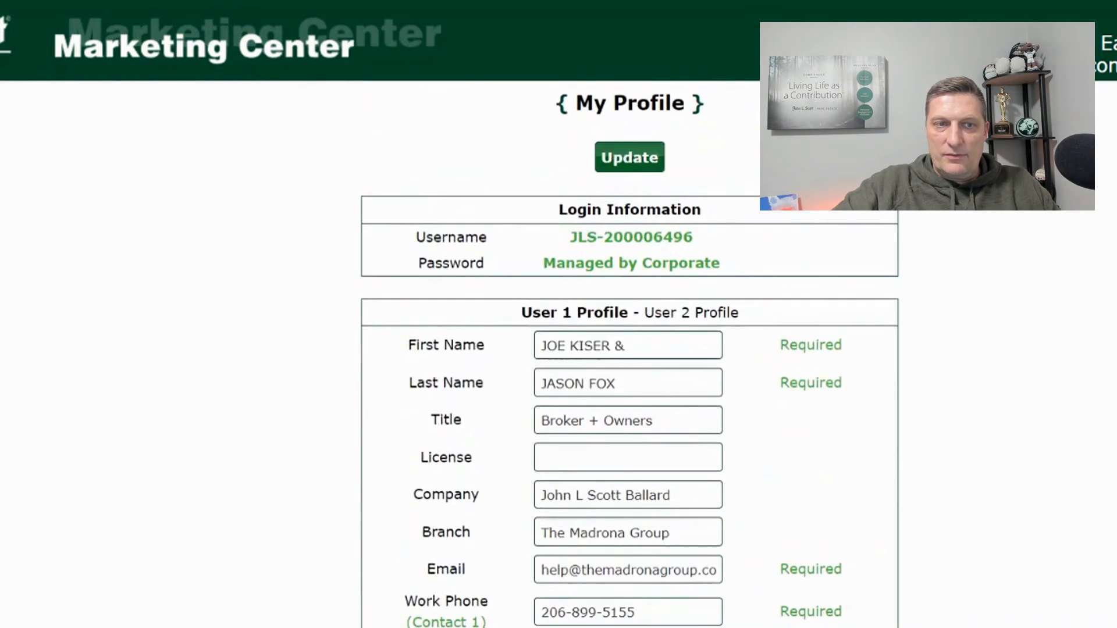
pyautogui.hotkey('ctrl', 'Tab')
pyautogui.click(597, 220)
pyautogui.click(603, 290)
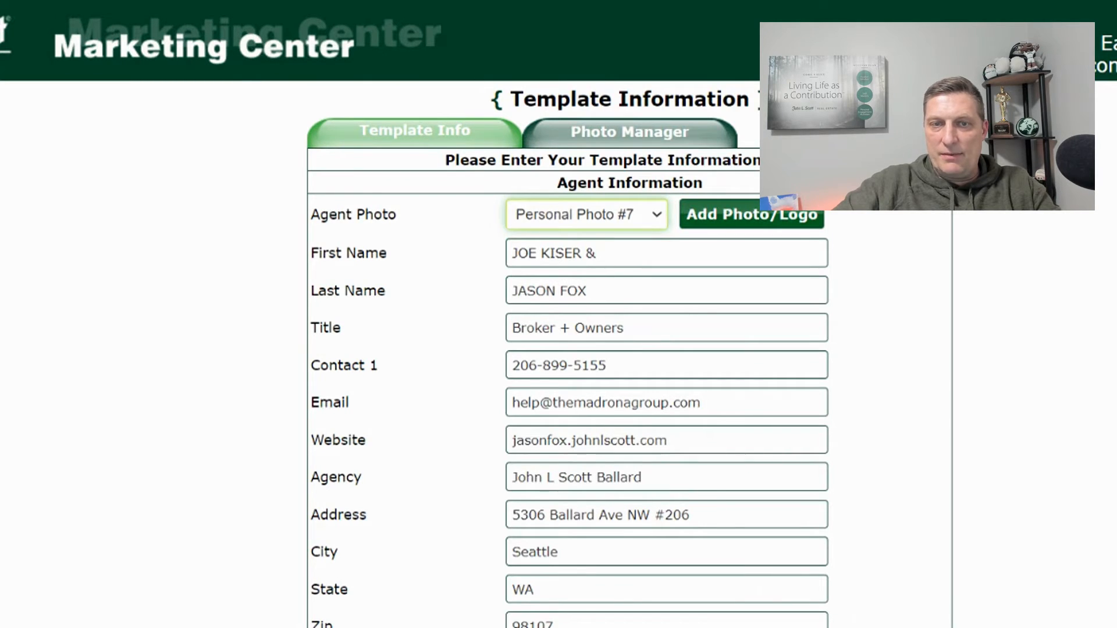
pyautogui.scroll(-3, 514, 292)
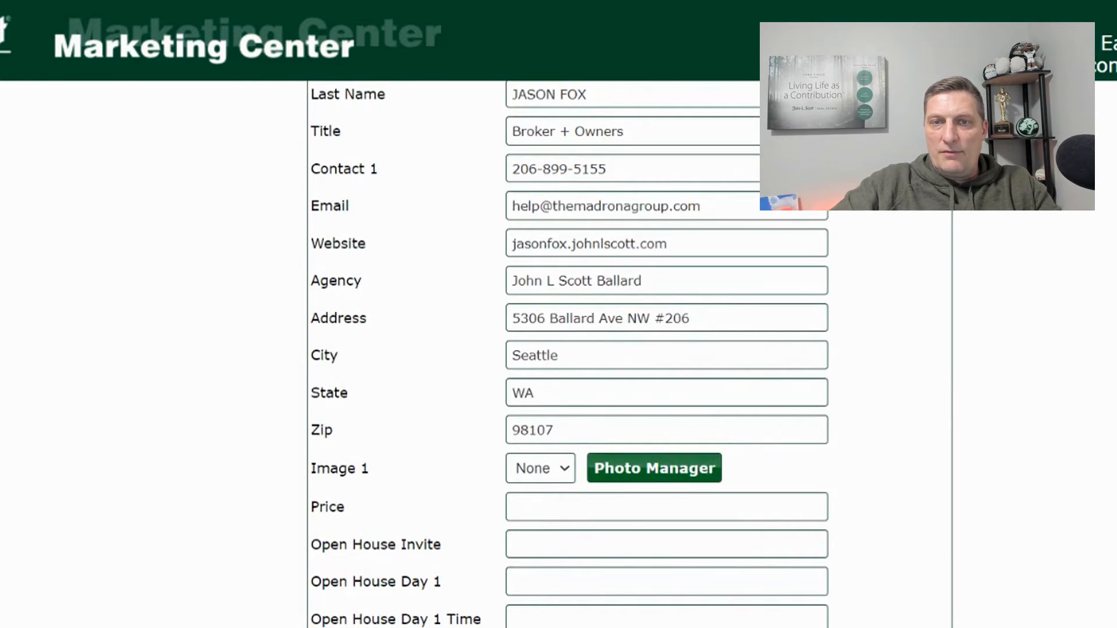
pyautogui.moveTo(678, 245); pyautogui.dragTo(412, 243)
pyautogui.write('www.TheM')
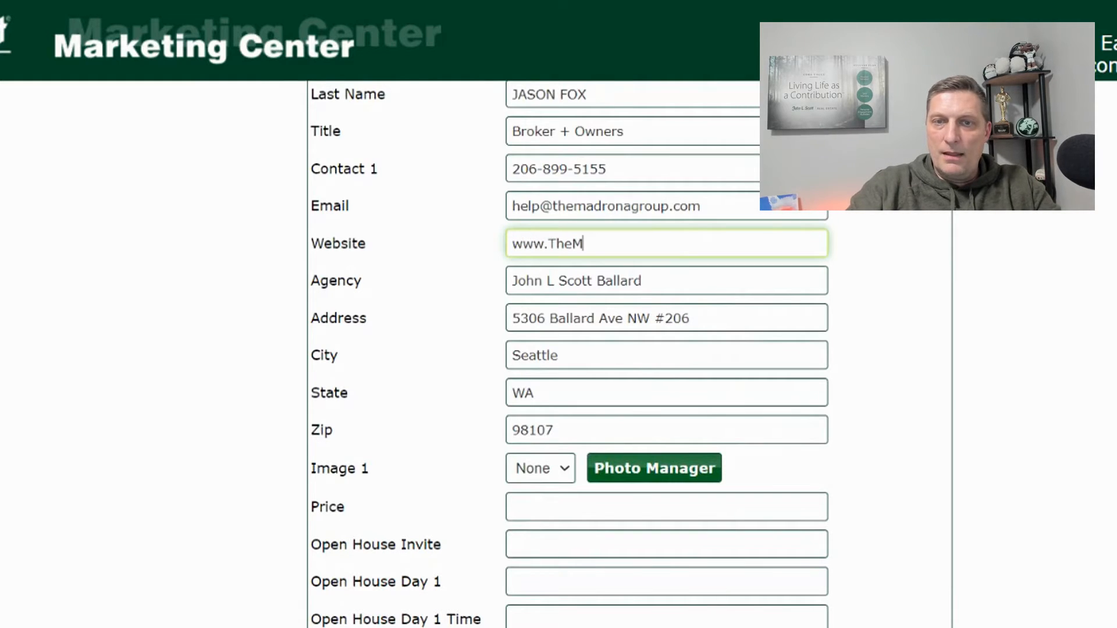
pyautogui.write('adronaGroup.com')
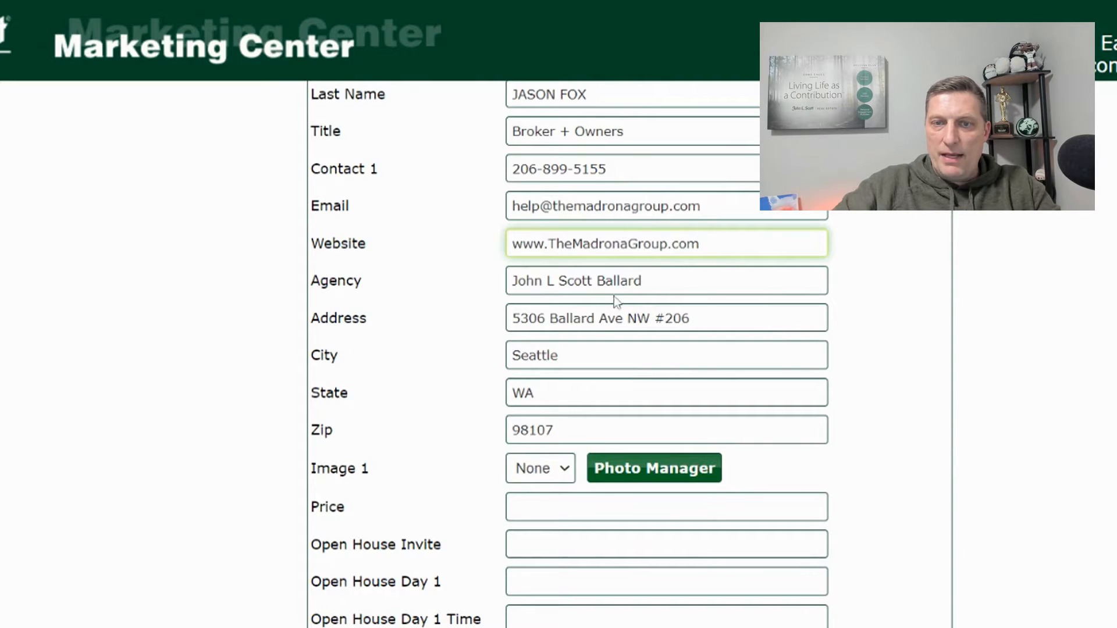
# - Go to the Photo Manager to see the project's photos page
pyautogui.scroll(-2, 617, 301)
pyautogui.scroll(-4, 436, 353)
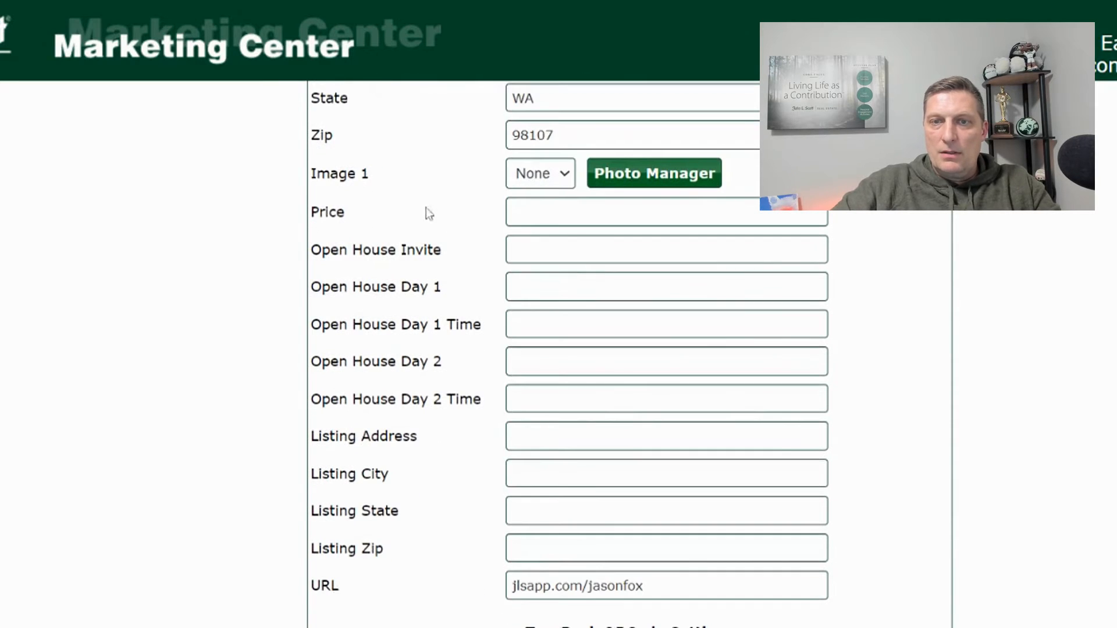
pyautogui.click(644, 174)
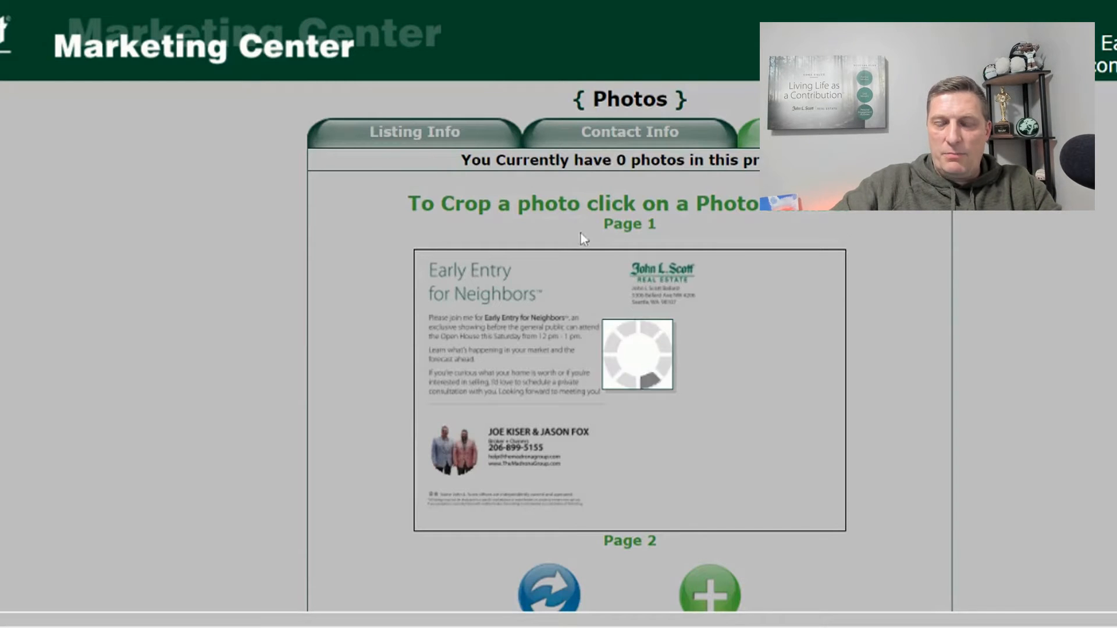
# - Scroll through the Page 1 and Page 2 postcard previews on the Photos page
pyautogui.scroll(-4, 568, 265)
pyautogui.scroll(-6, 614, 259)
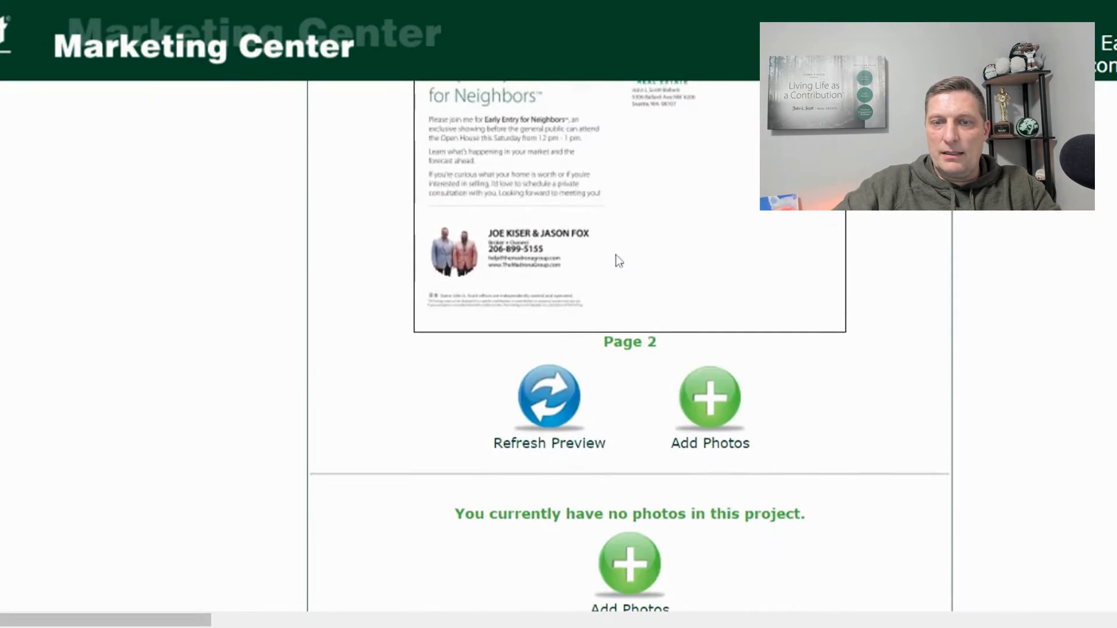
pyautogui.scroll(9, 385, 145)
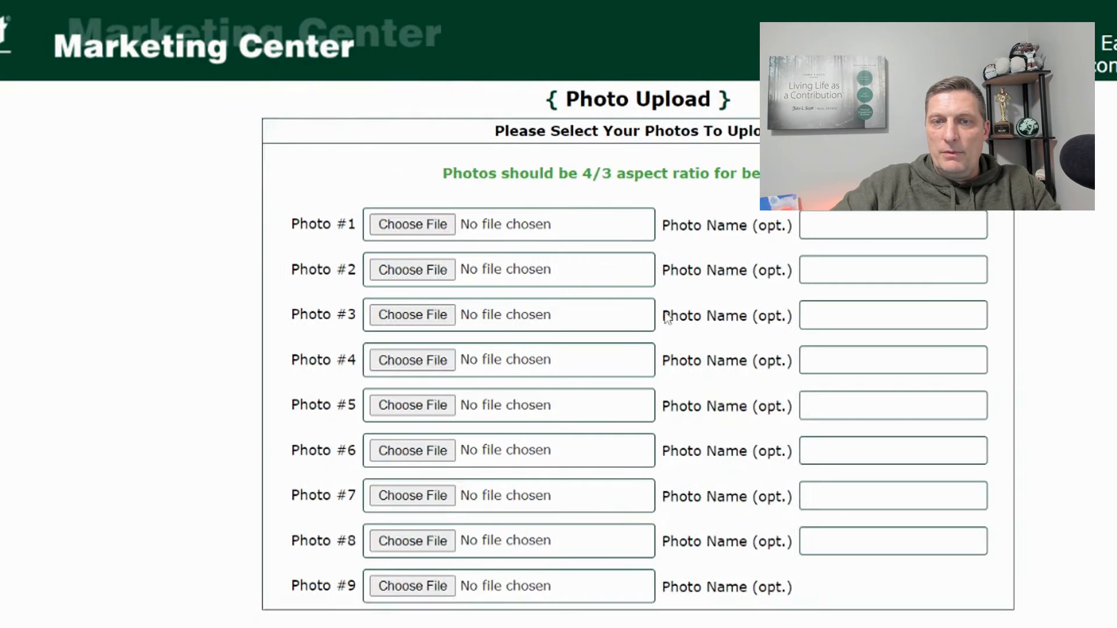
# - Upload House.jpg into the Photo #1 slot and acknowledge the upload confirmation
pyautogui.click(408, 227)
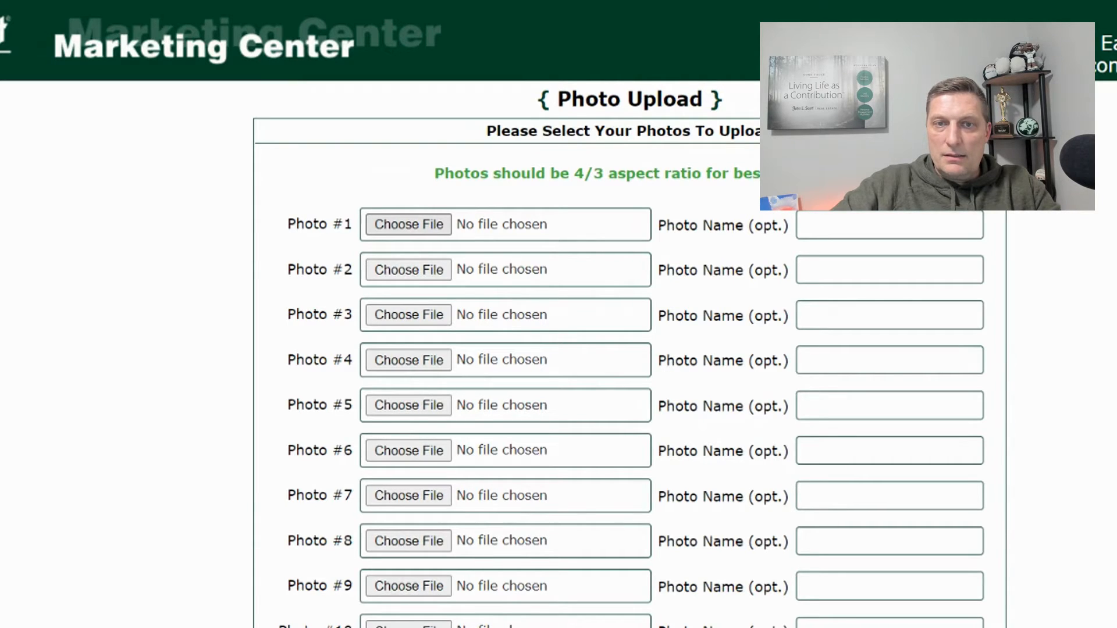
pyautogui.press('Return')
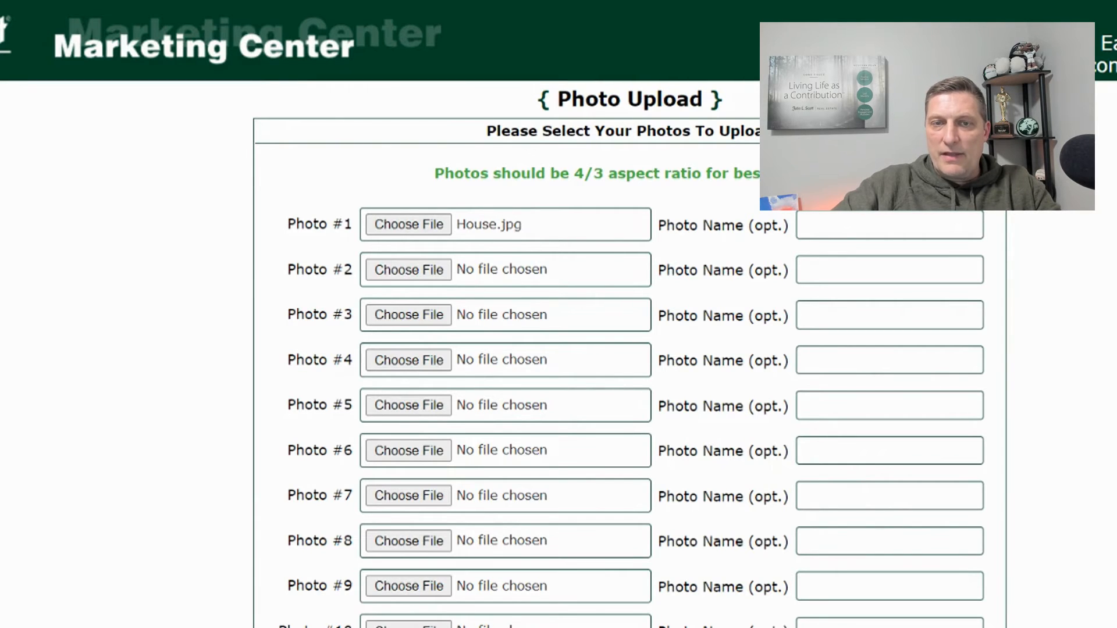
pyautogui.scroll(-10, 581, 407)
pyautogui.scroll(10, 556, 416)
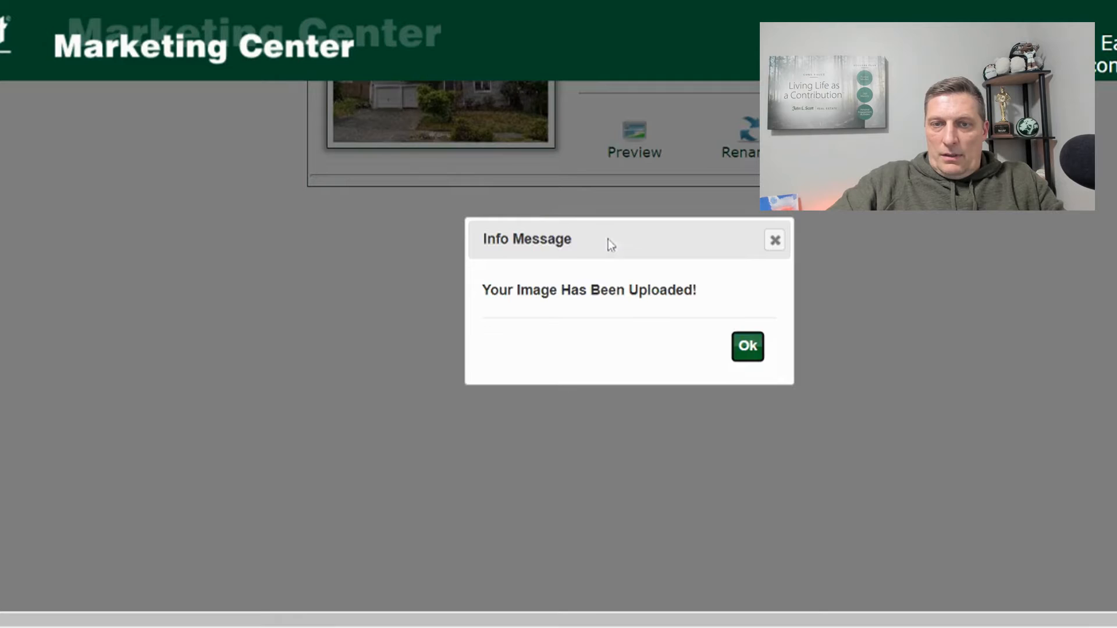
pyautogui.click(747, 348)
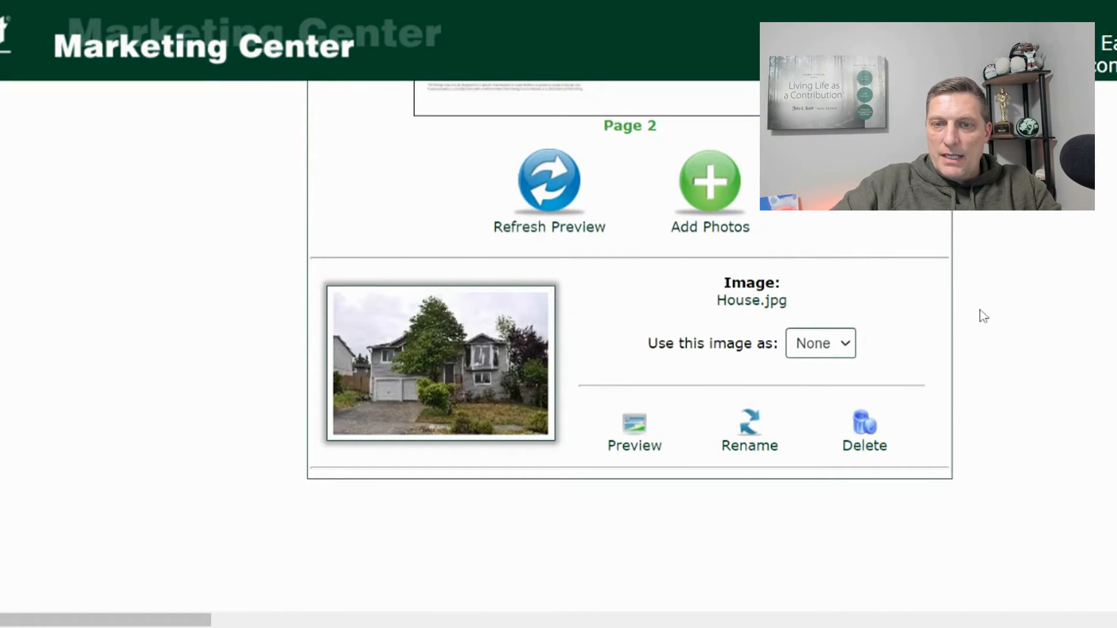
# - Refresh the preview and confirm House.jpg now fills photo slot 1 on Page 1
pyautogui.scroll(2, 983, 316)
pyautogui.click(824, 447)
pyautogui.scroll(-2, 1025, 427)
pyautogui.scroll(6, 1011, 401)
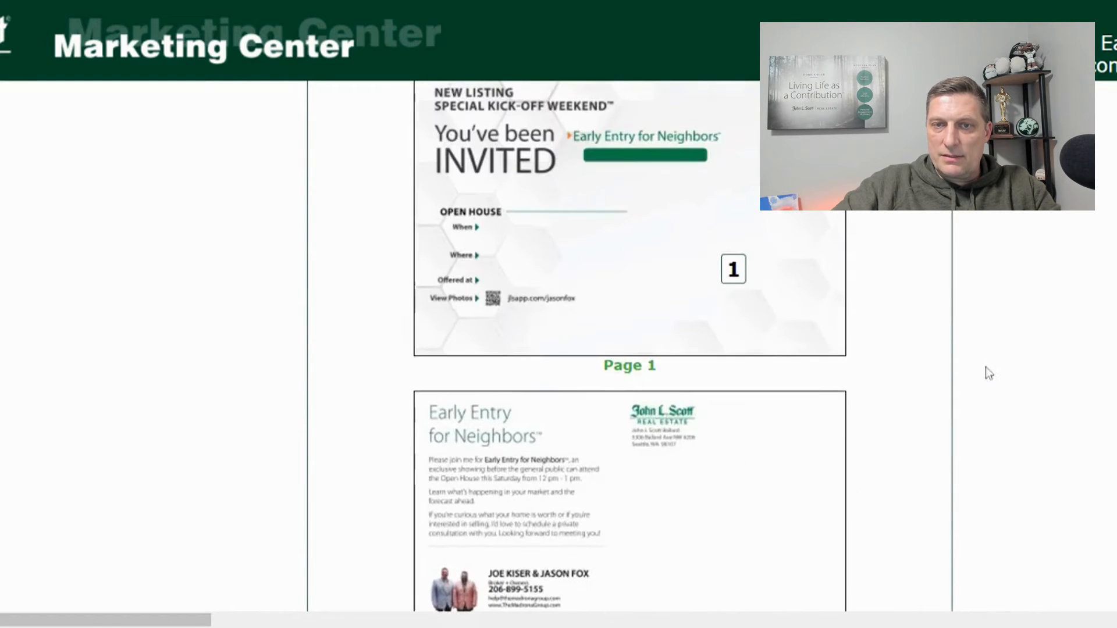
pyautogui.scroll(2, 768, 349)
pyautogui.scroll(-7, 931, 358)
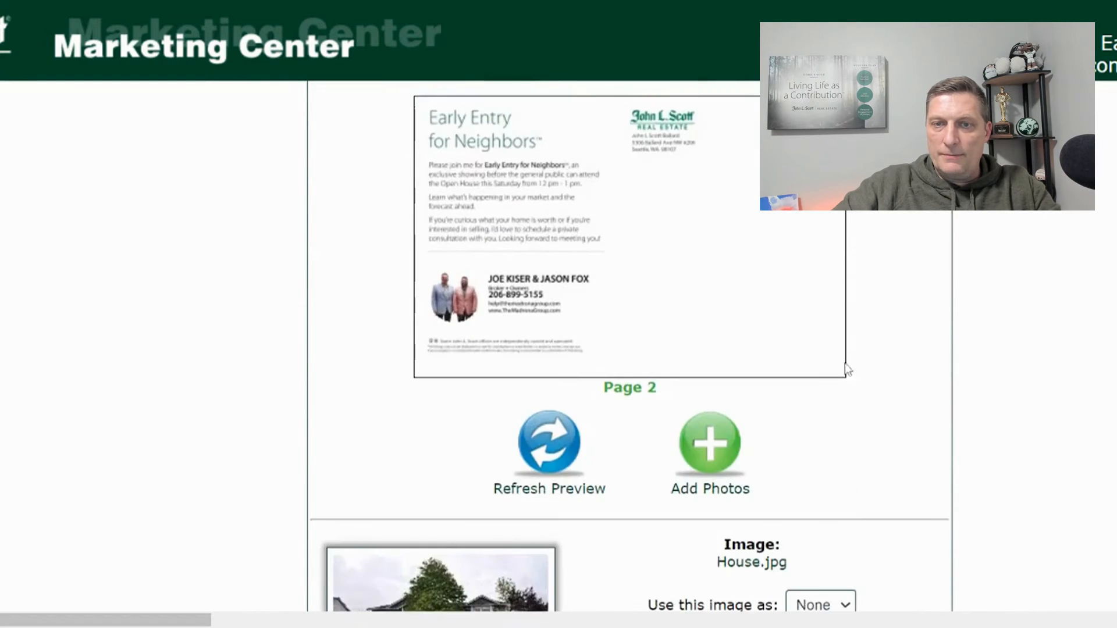
pyautogui.scroll(-3, 461, 431)
pyautogui.click(550, 256)
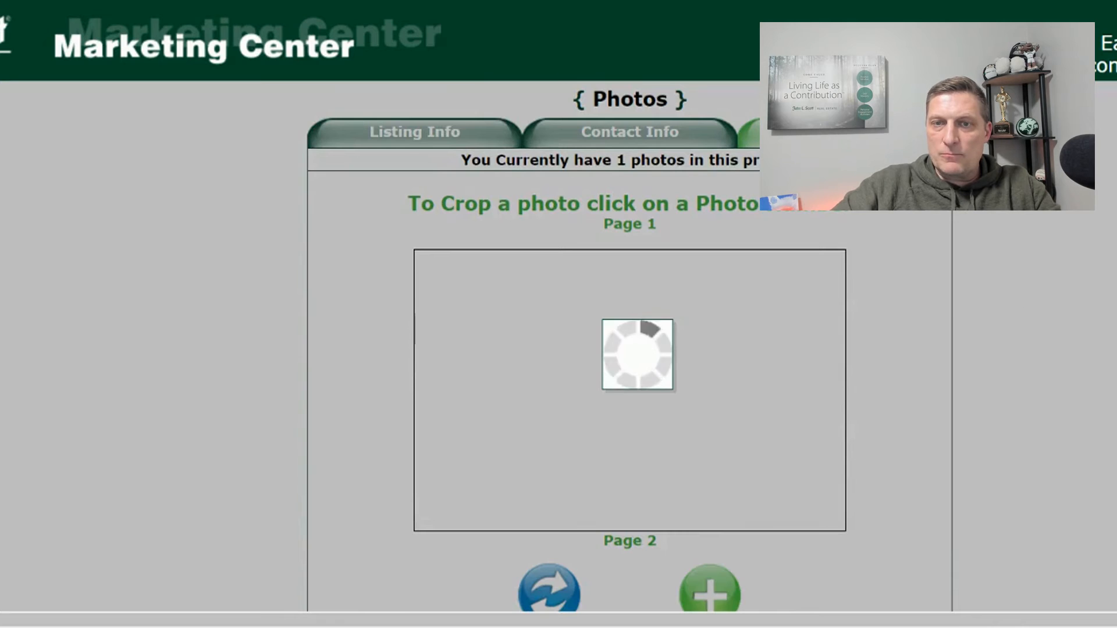
pyautogui.scroll(-2, 1060, 231)
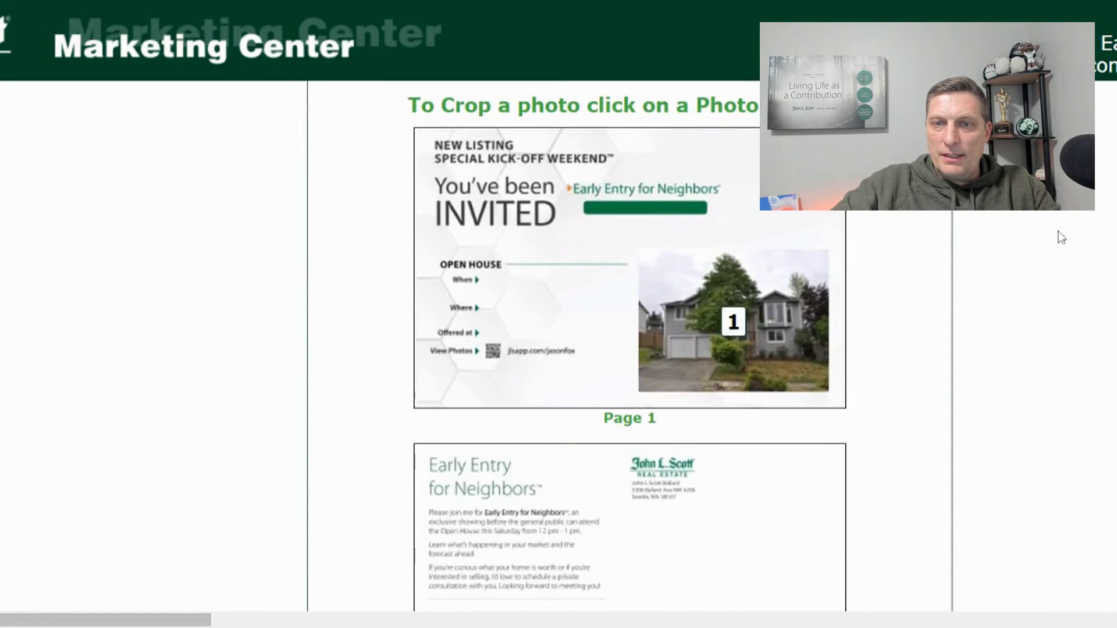
pyautogui.scroll(-5, 1056, 231)
pyautogui.scroll(-3, 1056, 231)
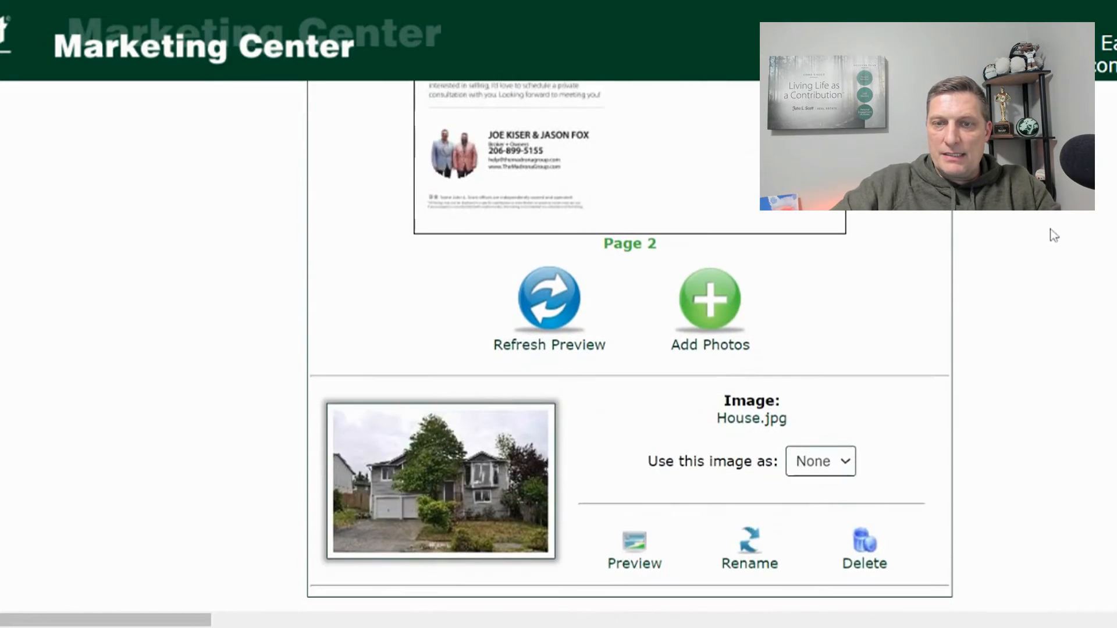
pyautogui.scroll(5, 1049, 229)
pyautogui.scroll(5, 1049, 230)
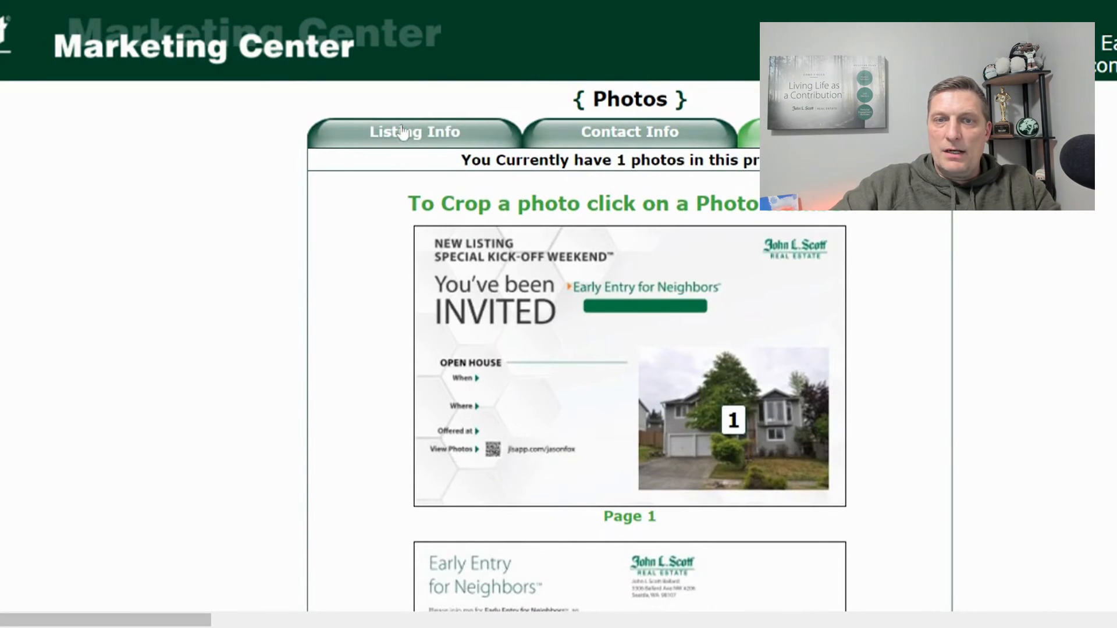
# - On Listing Info, enter price 599,000 and the open house invite 'Early Entry For Neighbors'
pyautogui.click(423, 132)
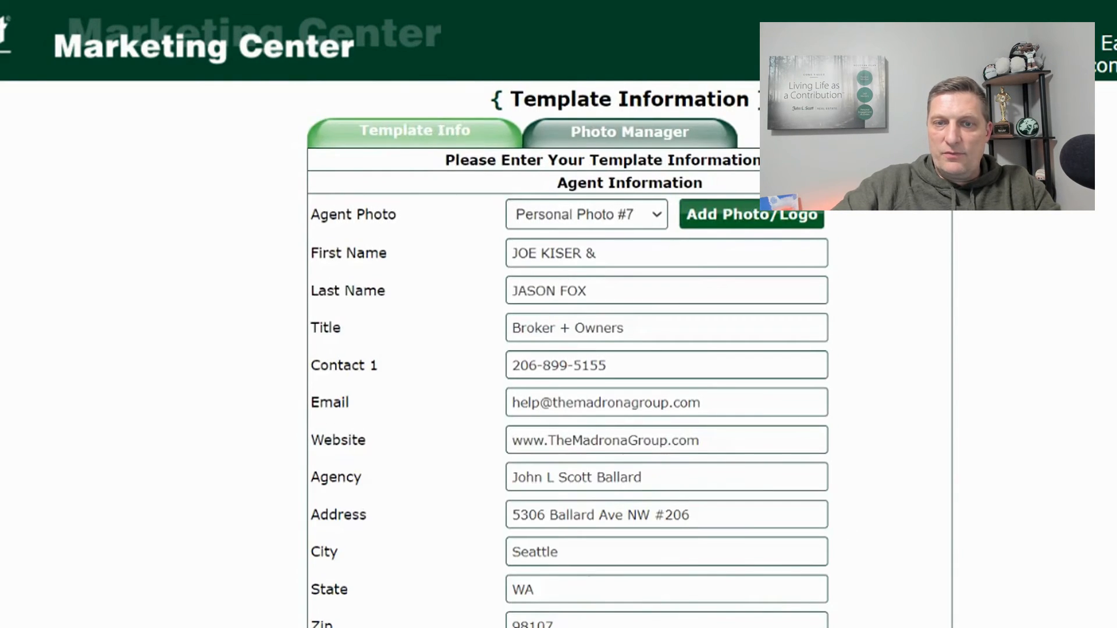
pyautogui.scroll(-6, 559, 349)
pyautogui.click(634, 212)
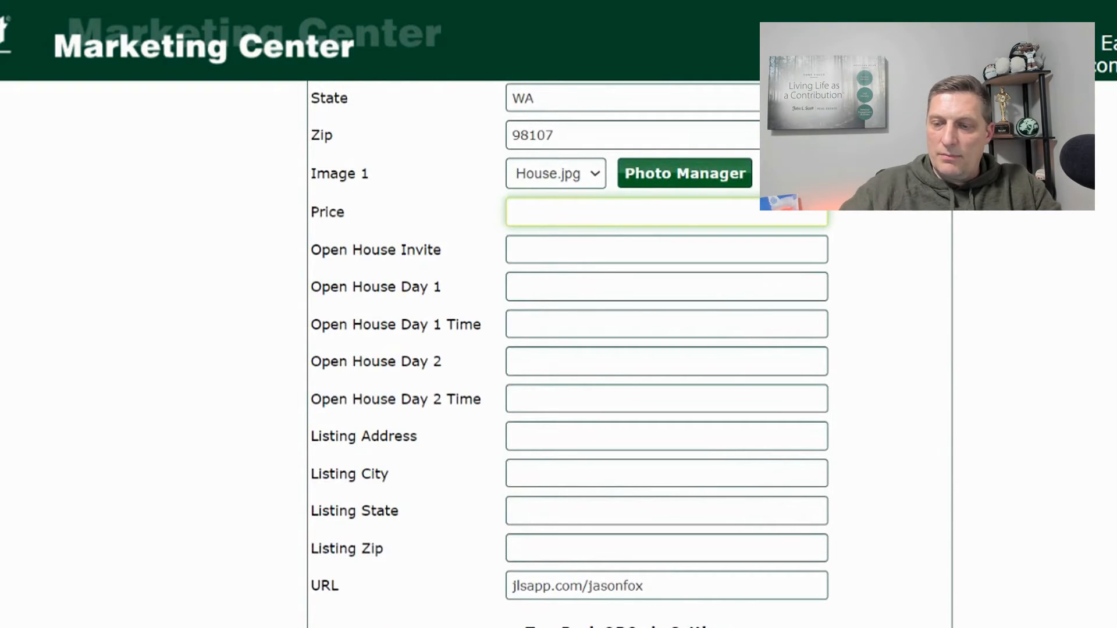
pyautogui.write('599,000')
pyautogui.press('Tab')
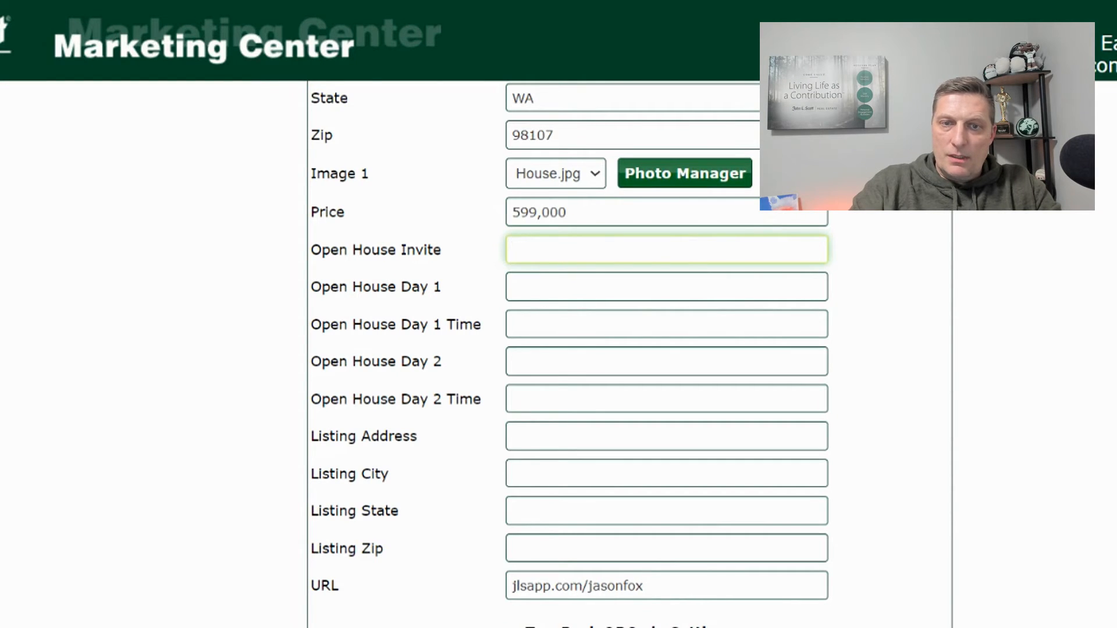
pyautogui.write('You Are')
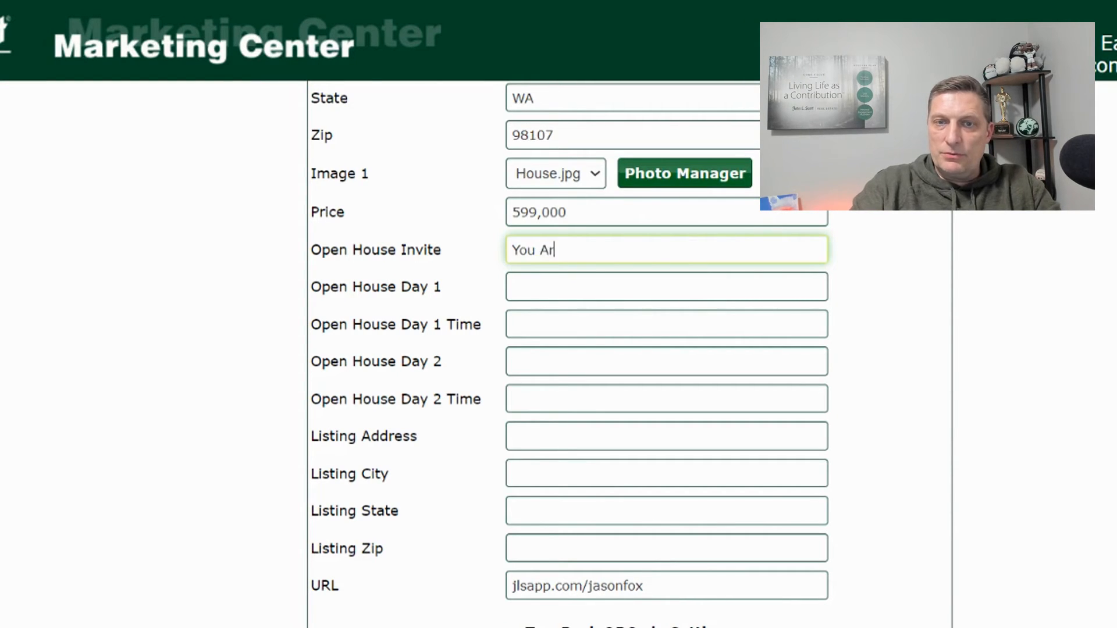
pyautogui.press('BackSpace')
pyautogui.press('BackSpace')
pyautogui.press('BackSpace')
pyautogui.press('BackSpace')
pyautogui.press('BackSpace')
pyautogui.press('BackSpace')
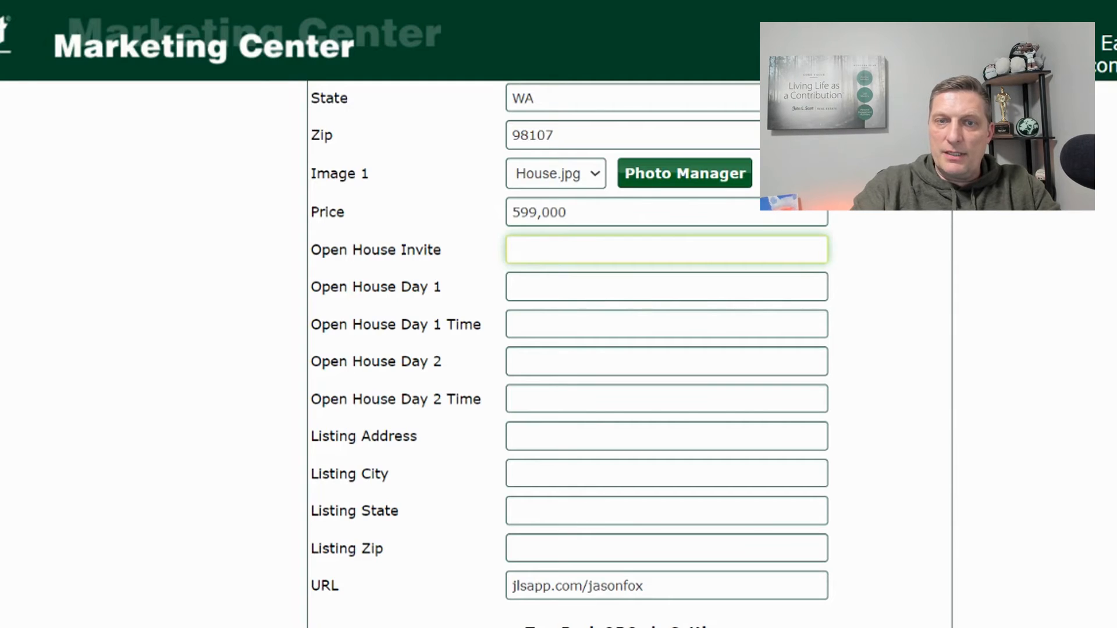
pyautogui.write('Early Entry Fo')
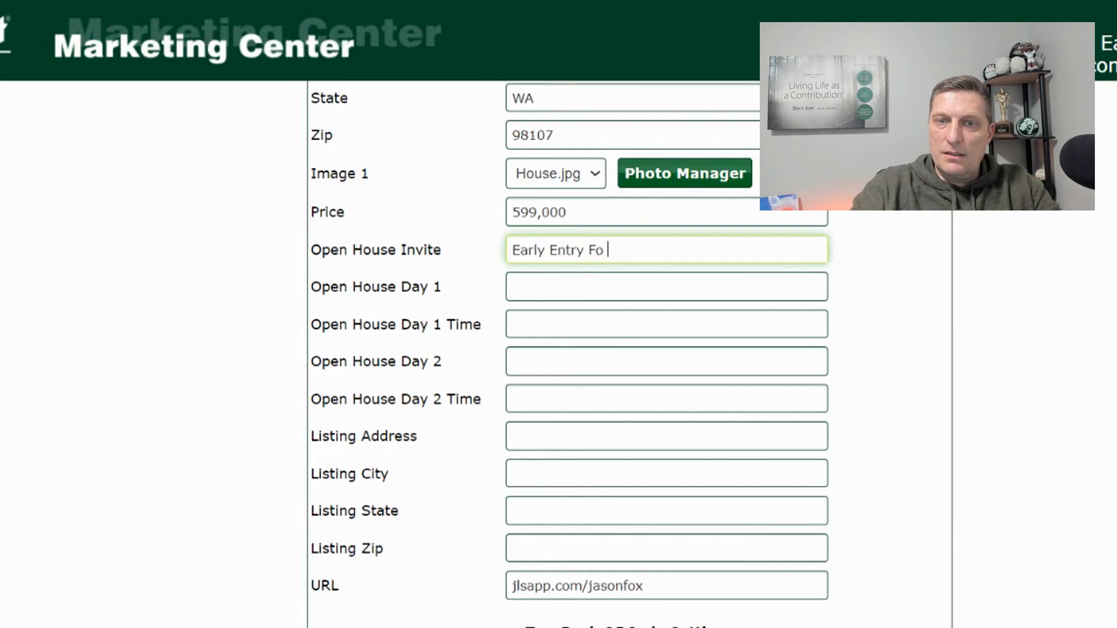
pyautogui.write('r Neighbo')
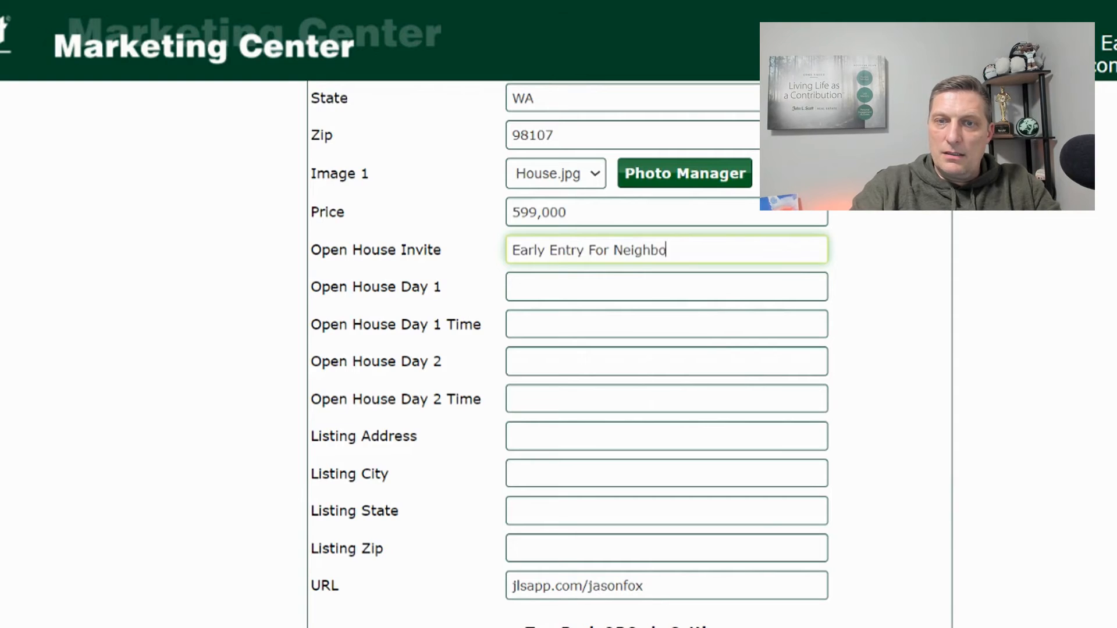
pyautogui.write('rs')
# - Set open houses Saturday April 2nd and Sunday April 3rd, both 12pm - 1pm
pyautogui.press('Tab')
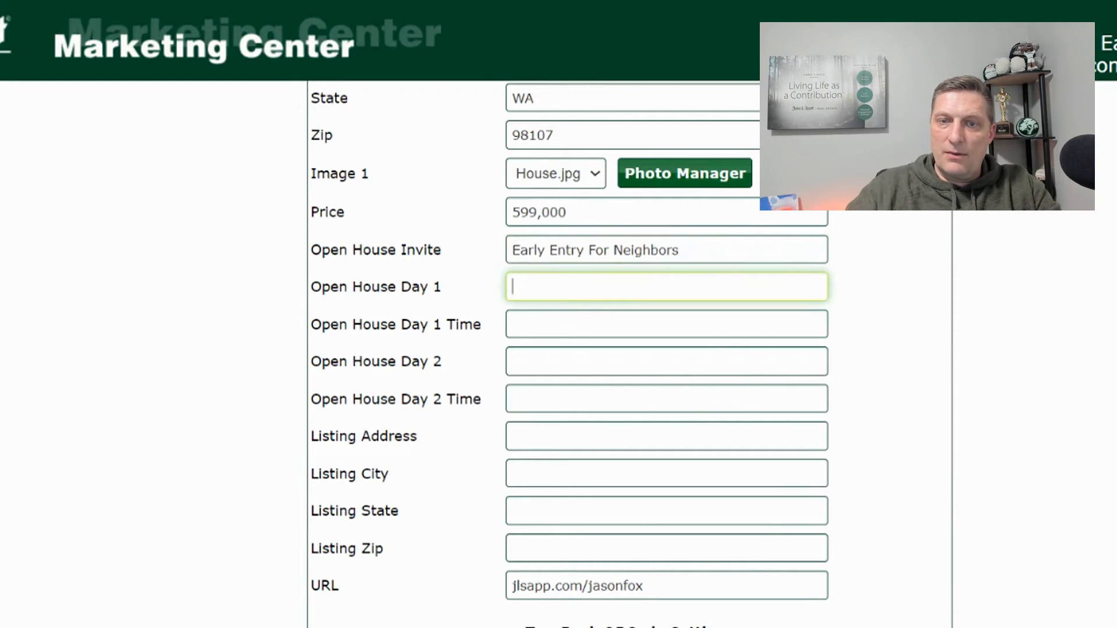
pyautogui.write('Satu')
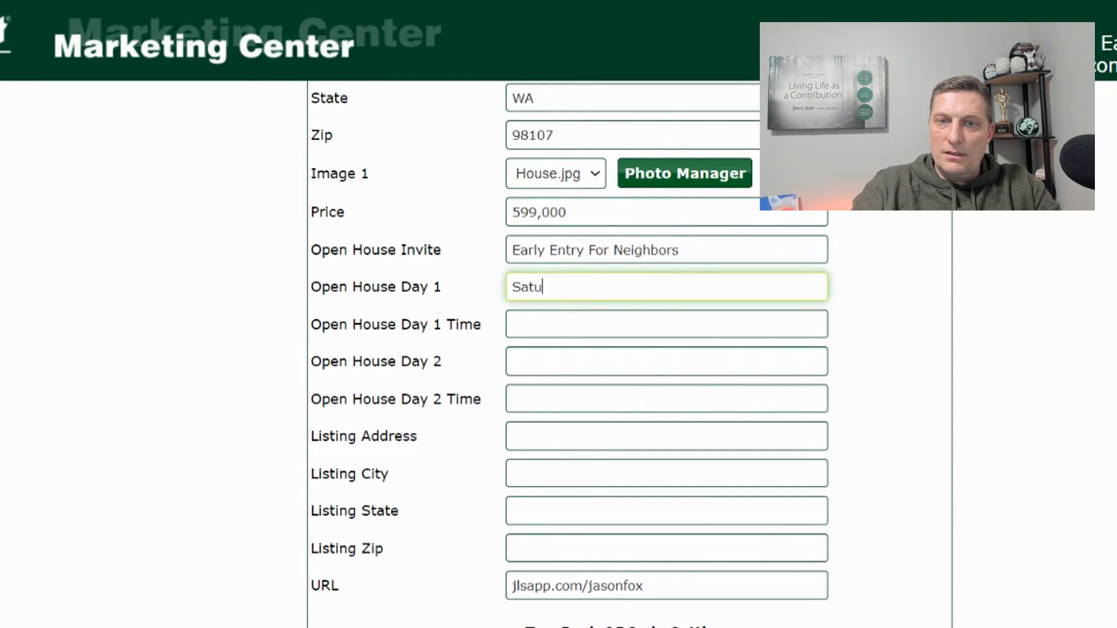
pyautogui.write('rday April 2nd')
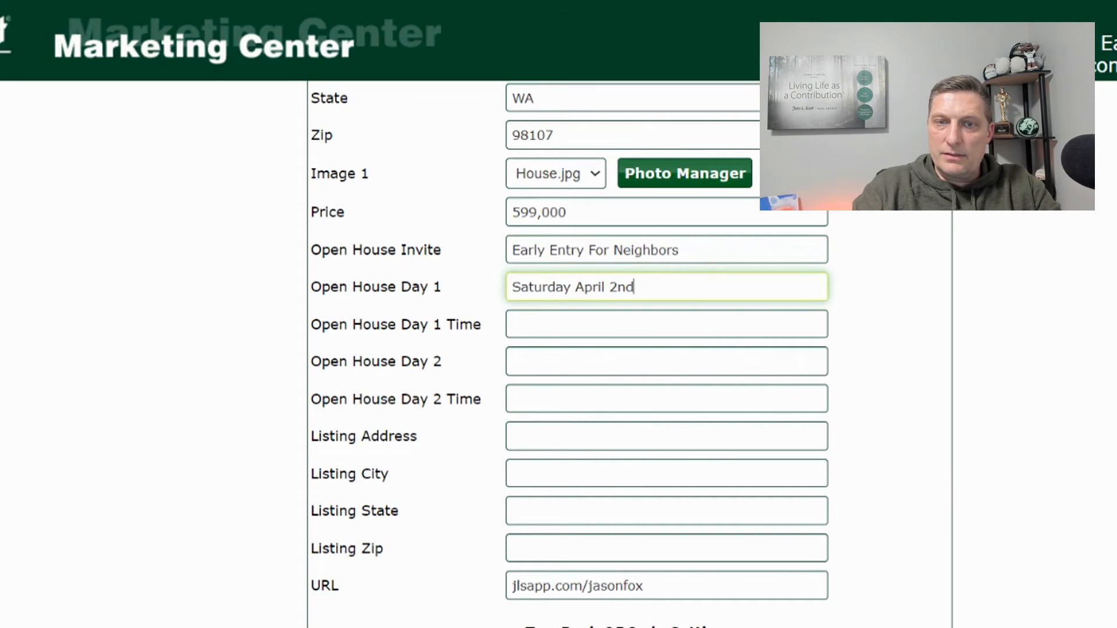
pyautogui.press('Tab')
pyautogui.write('12')
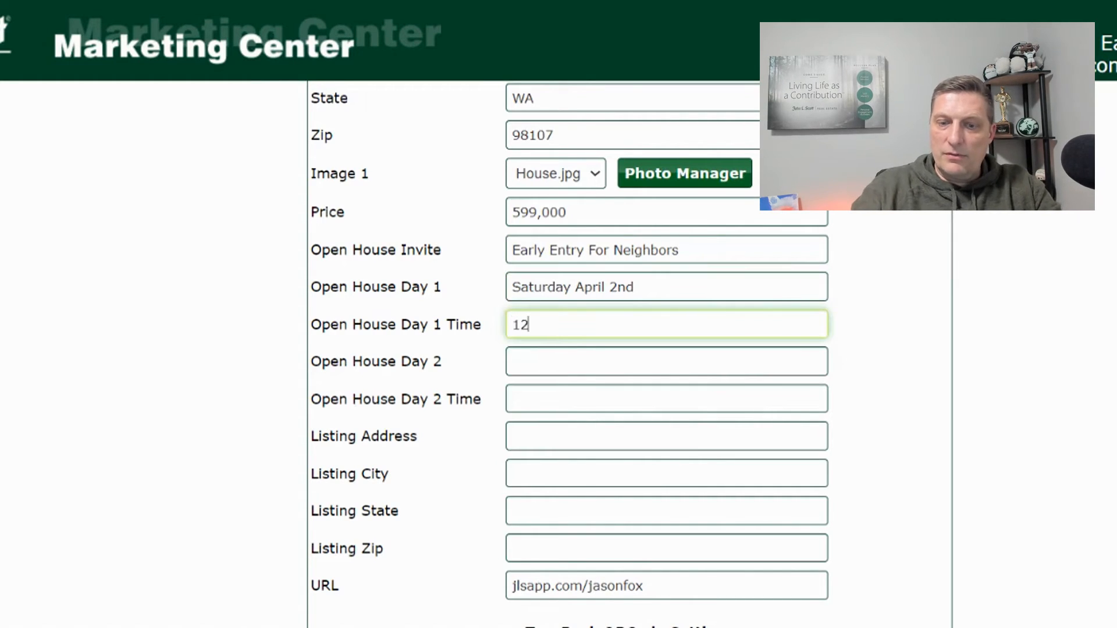
pyautogui.write('pm - 1pm')
pyautogui.press('Tab')
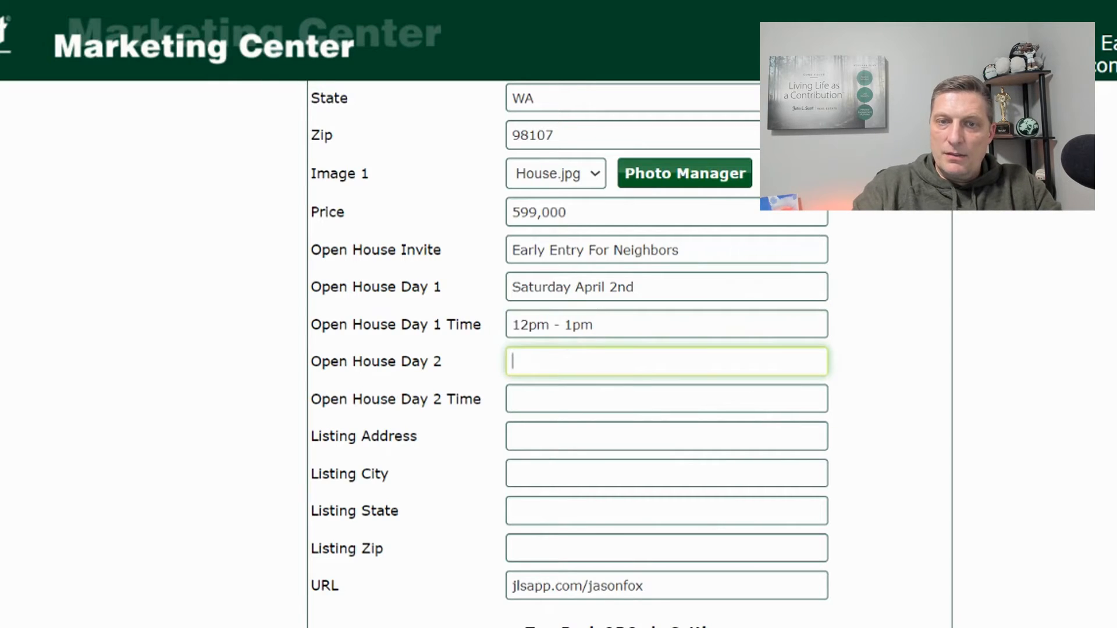
pyautogui.write('Sunday April 3rd')
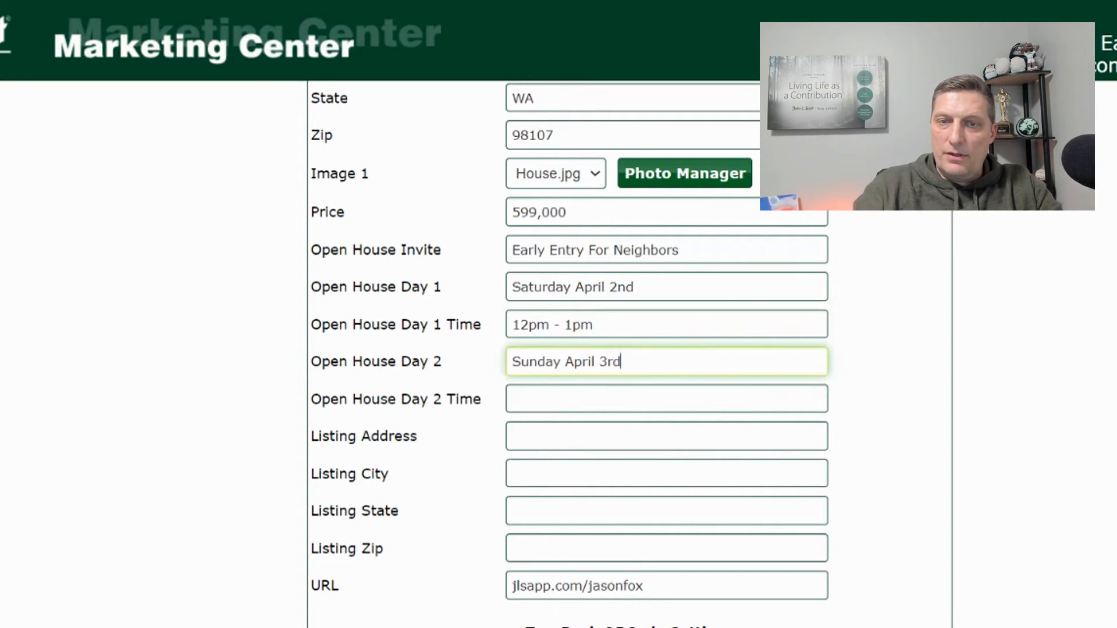
pyautogui.press('Tab')
pyautogui.write('12Pm')
pyautogui.press('BackSpace')
pyautogui.press('BackSpace')
pyautogui.write('pm - 1')
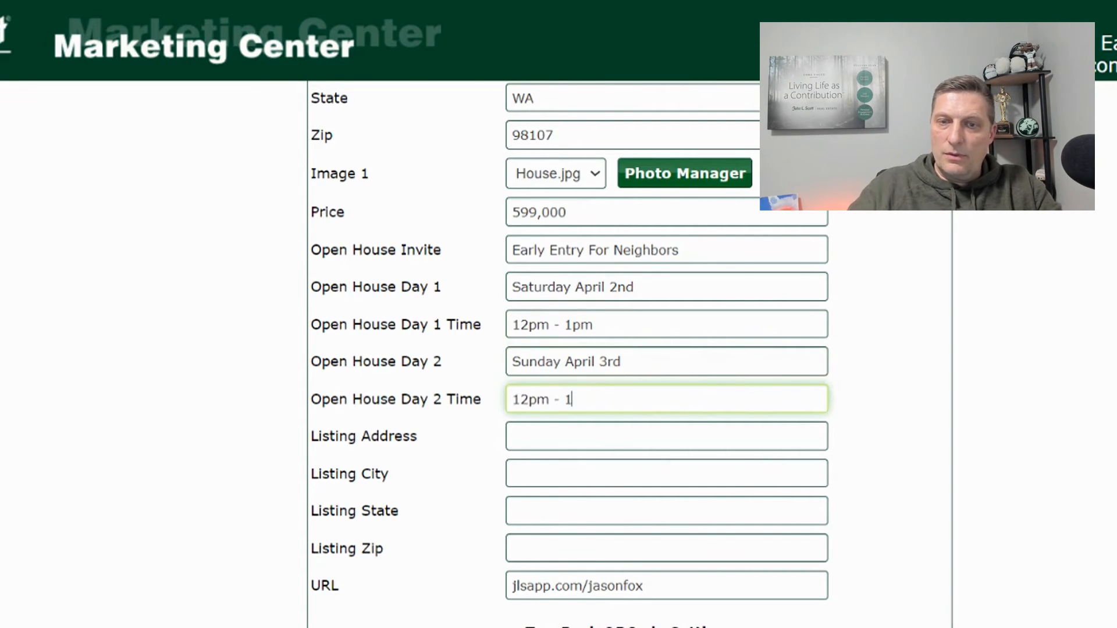
pyautogui.write('pm')
pyautogui.press('Tab')
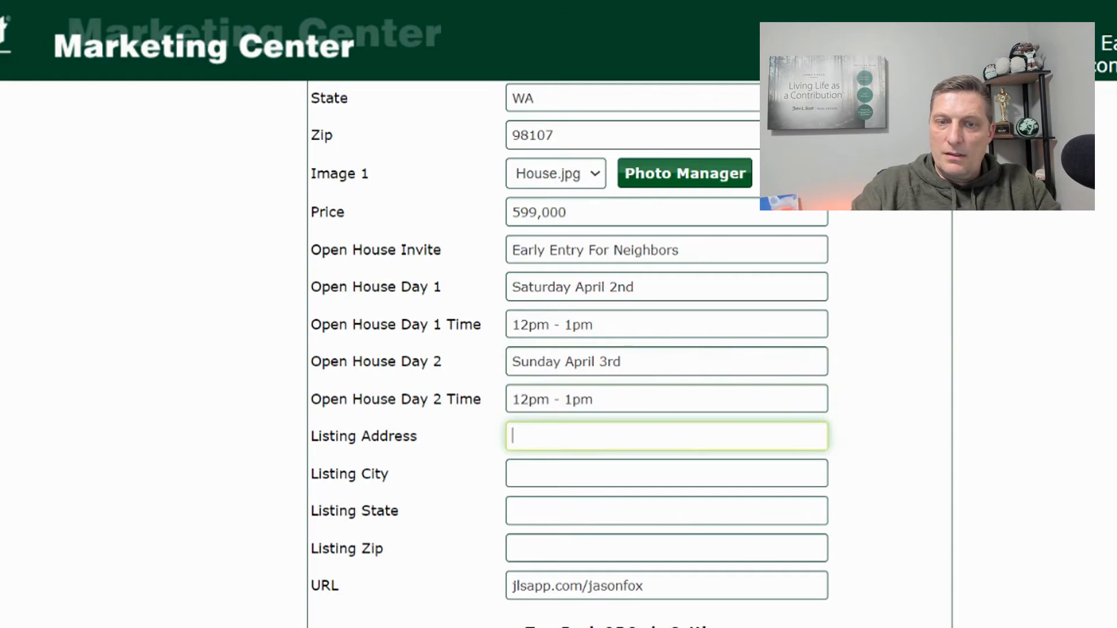
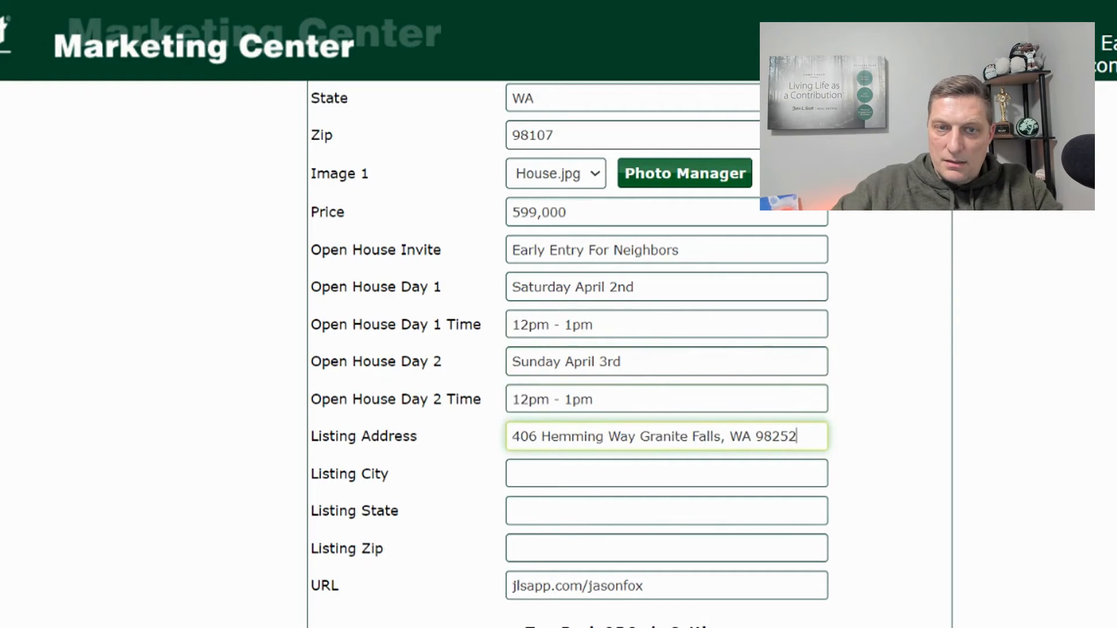
# - Paste the listing street address and fill city Granite Falls, state WA, zip 98252
pyautogui.press('Tab')
pyautogui.write('Grantie')
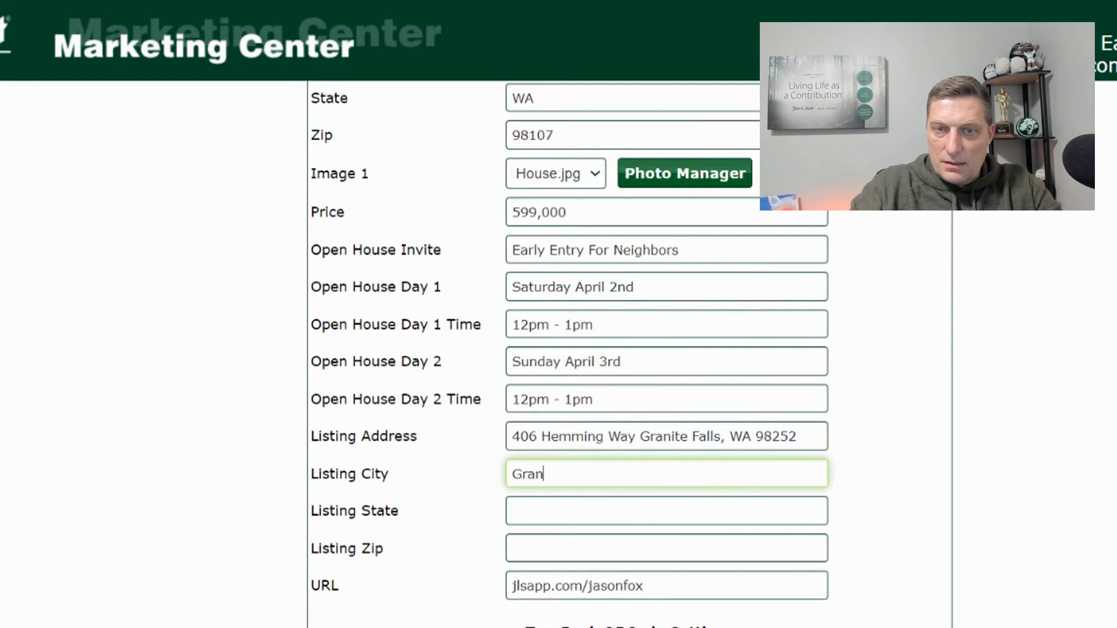
pyautogui.press('BackSpace')
pyautogui.press('BackSpace')
pyautogui.press('BackSpace')
pyautogui.press('BackSpace')
pyautogui.write('ite Falls')
pyautogui.press('Tab')
pyautogui.write('WA')
pyautogui.press('Tab')
pyautogui.write('98252')
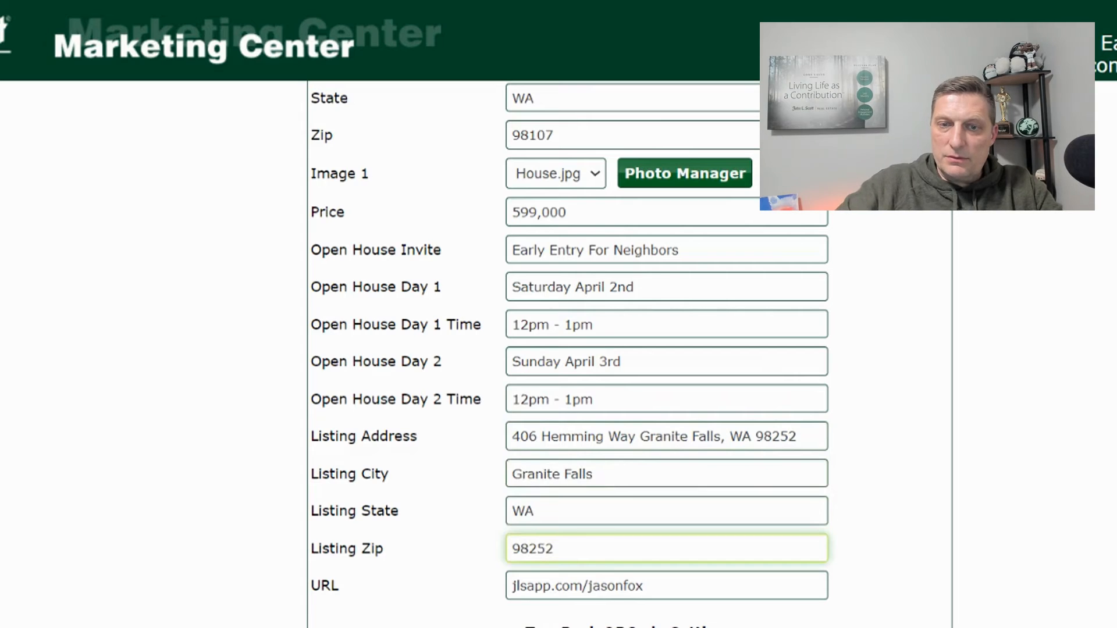
pyautogui.moveTo(640, 436); pyautogui.dragTo(885, 436)
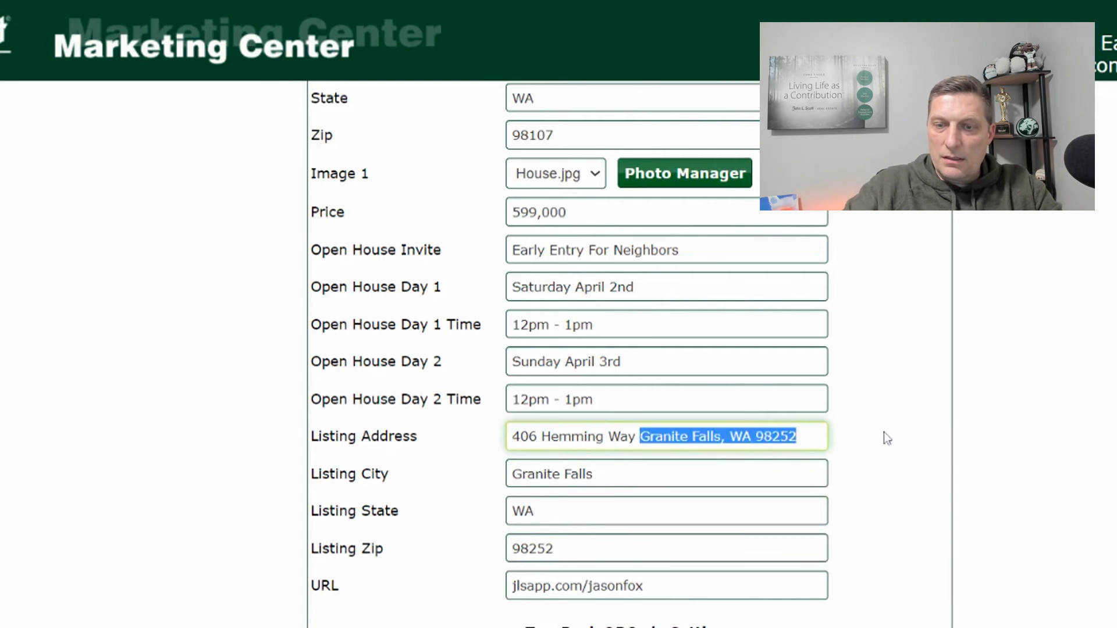
pyautogui.press('BackSpace')
pyautogui.press('BackSpace')
# - Replace the listing URL with granitefalls.seattlearealifestyle.com
pyautogui.scroll(-3, 497, 505)
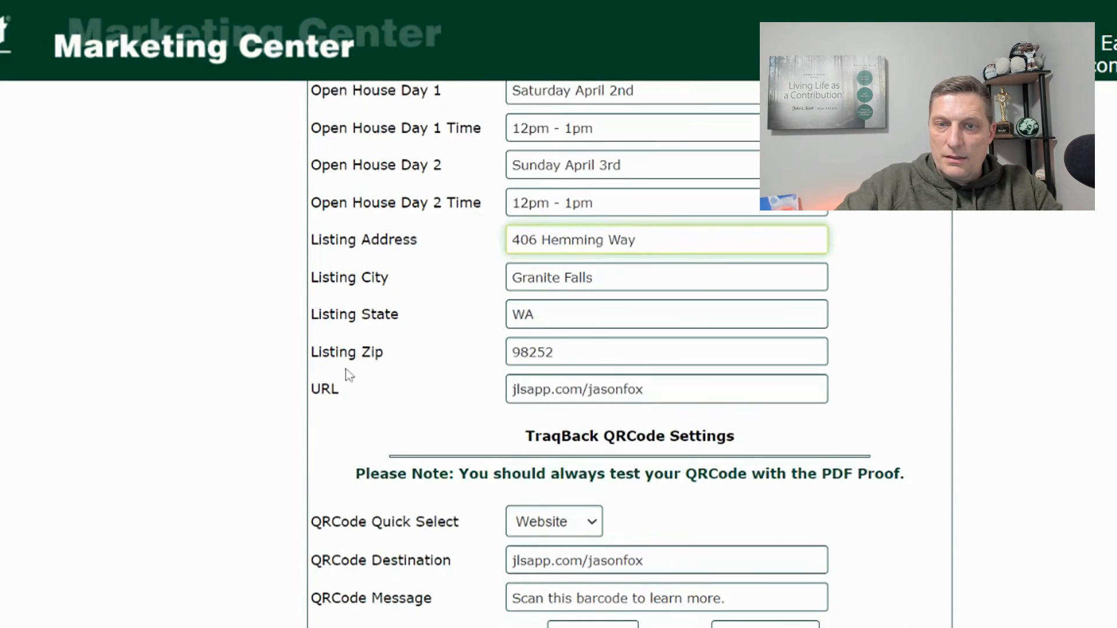
pyautogui.hotkey('ctrl', 'a')
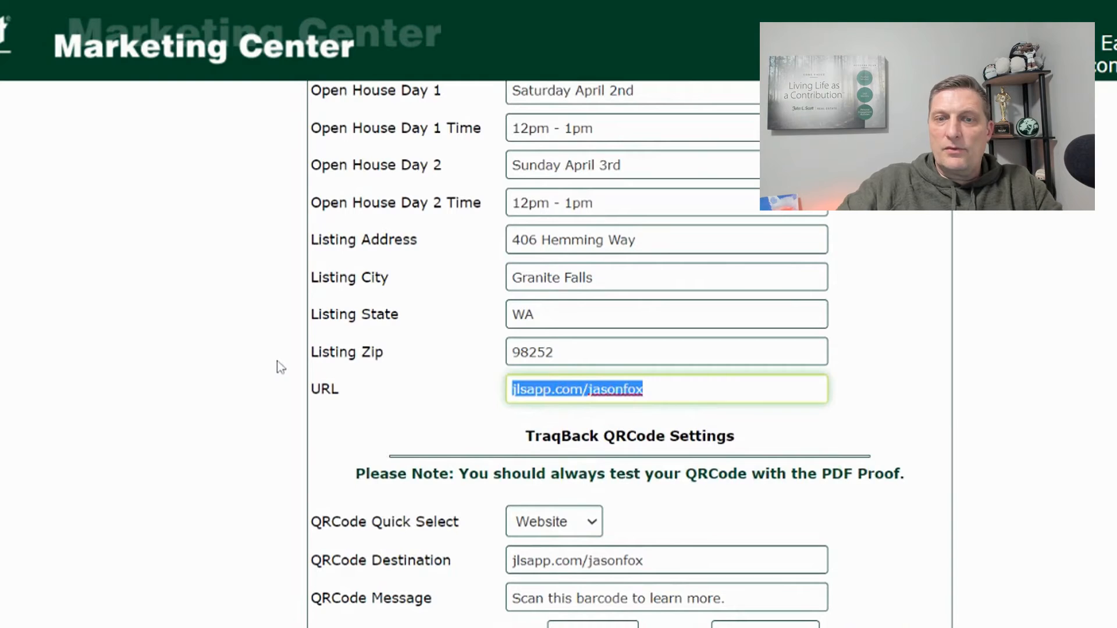
pyautogui.write('g')
pyautogui.press('BackSpace')
pyautogui.write('http://g')
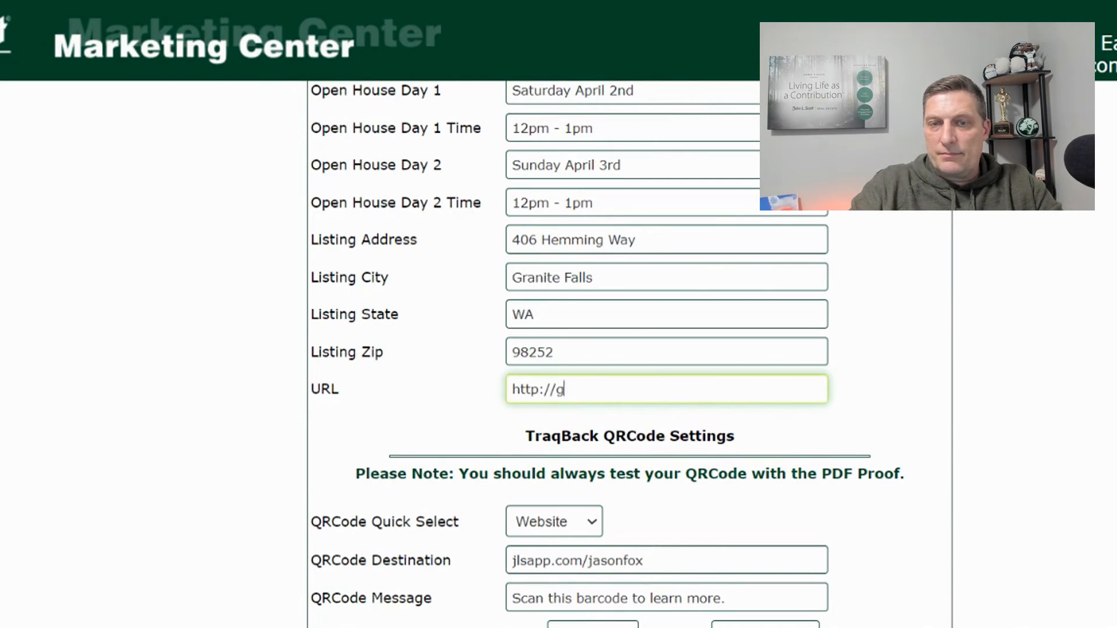
pyautogui.write('rant')
pyautogui.press('BackSpace')
pyautogui.write('it')
pyautogui.press('BackSpace')
pyautogui.press('BackSpace')
pyautogui.press('BackSpace')
pyautogui.press('BackSpace')
pyautogui.press('BackSpace')
pyautogui.press('BackSpace')
pyautogui.press('BackSpace')
pyautogui.press('BackSpace')
pyautogui.press('BackSpace')
pyautogui.press('BackSpace')
pyautogui.press('BackSpace')
pyautogui.press('BackSpace')
pyautogui.press('BackSpace')
pyautogui.write('gran')
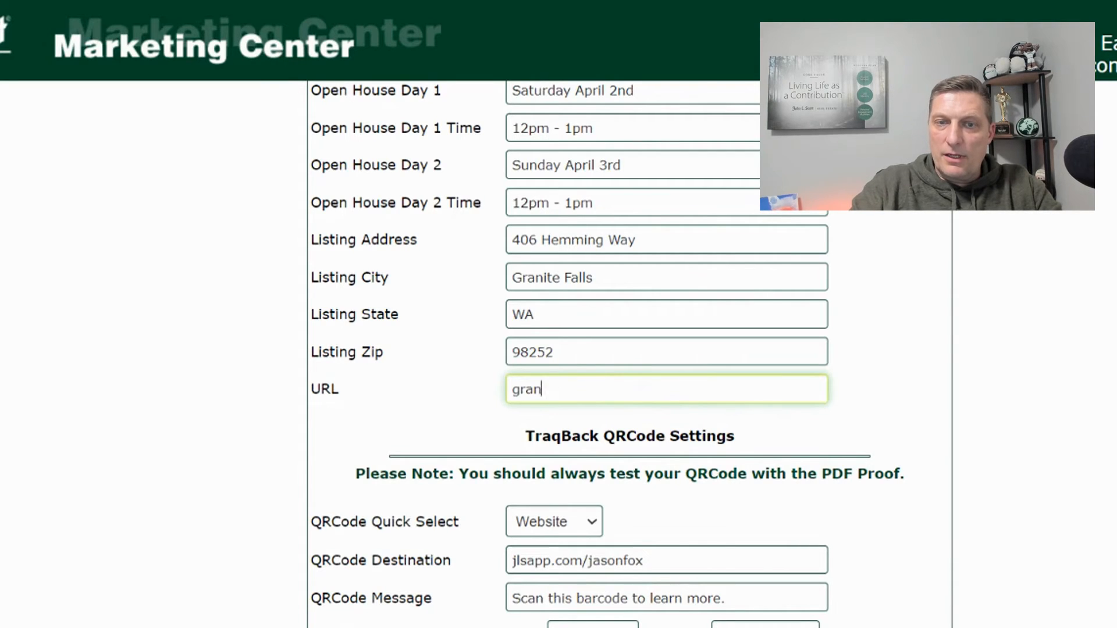
pyautogui.write('itefalls.')
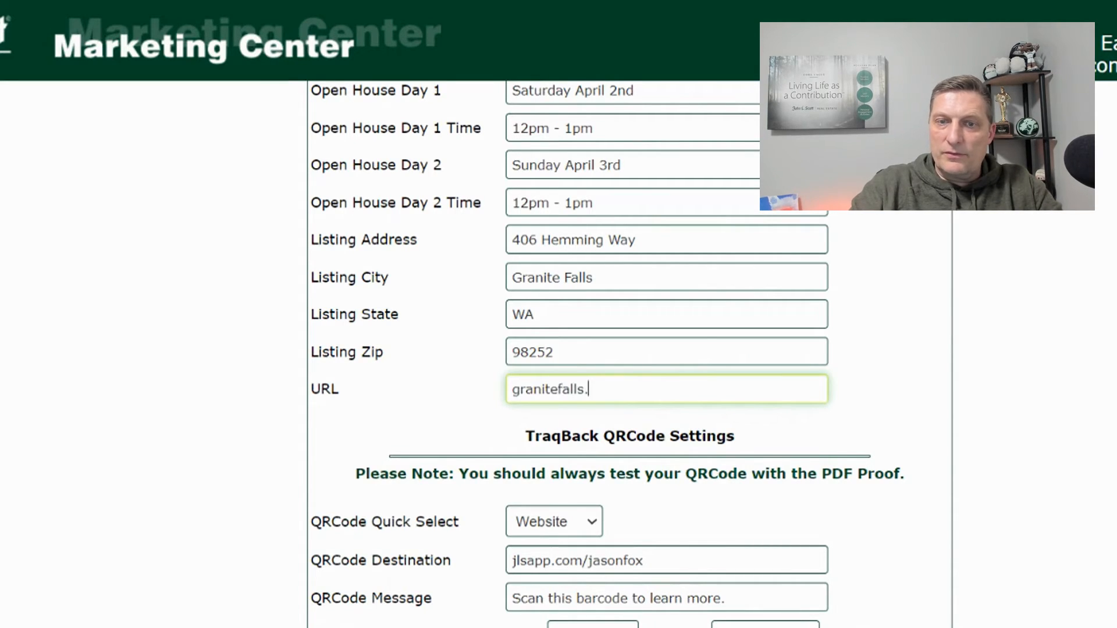
pyautogui.write('seattleare')
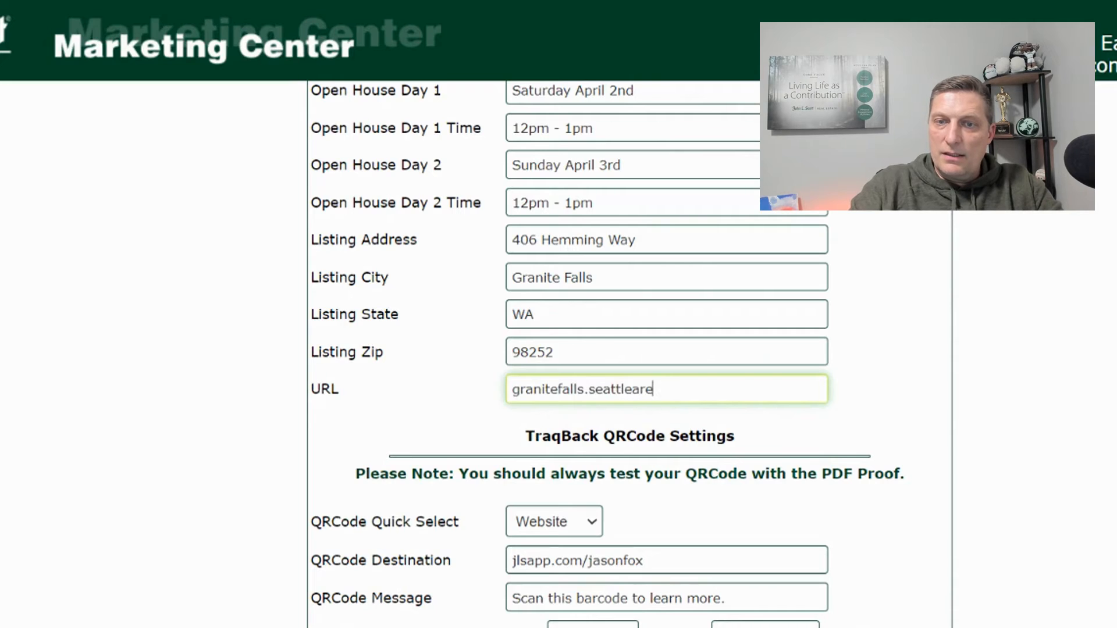
pyautogui.write('alifestyle.com')
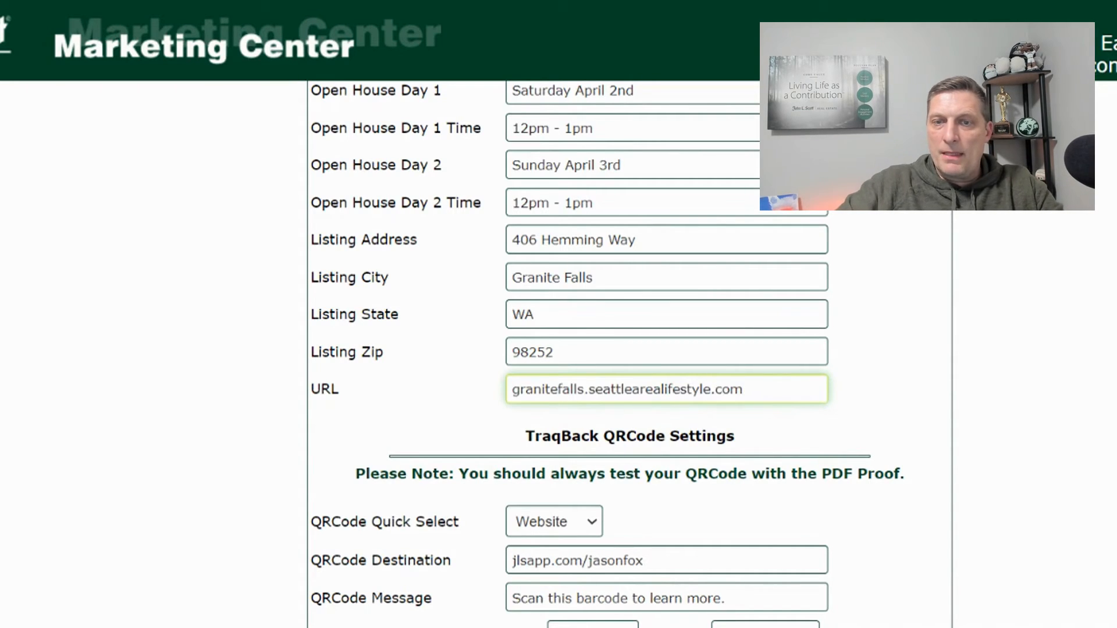
pyautogui.scroll(-2, 923, 291)
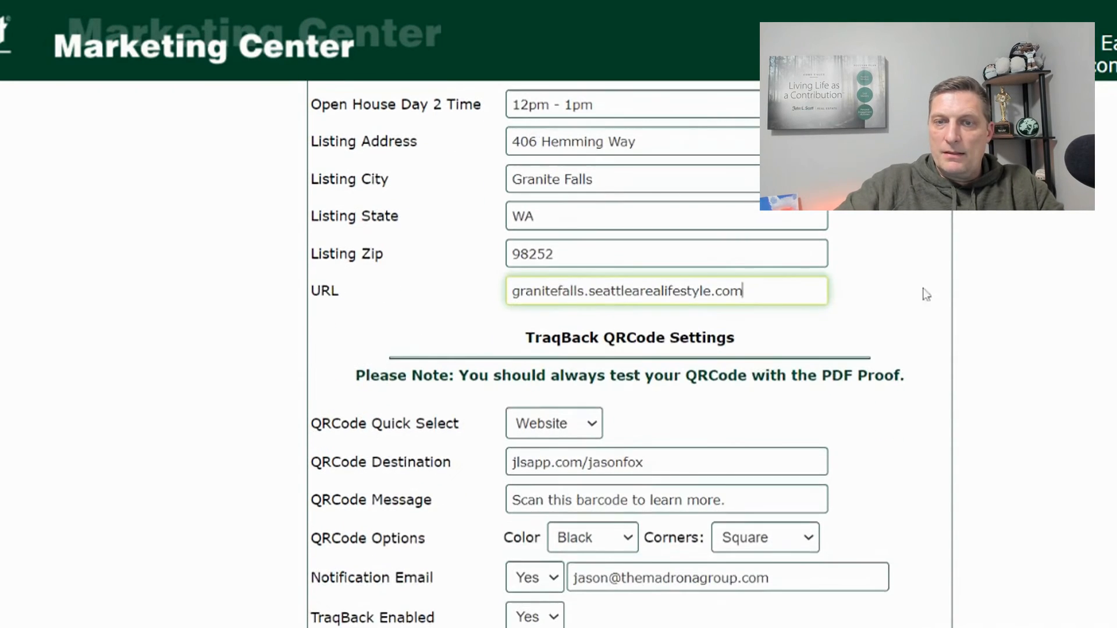
pyautogui.scroll(-2, 922, 291)
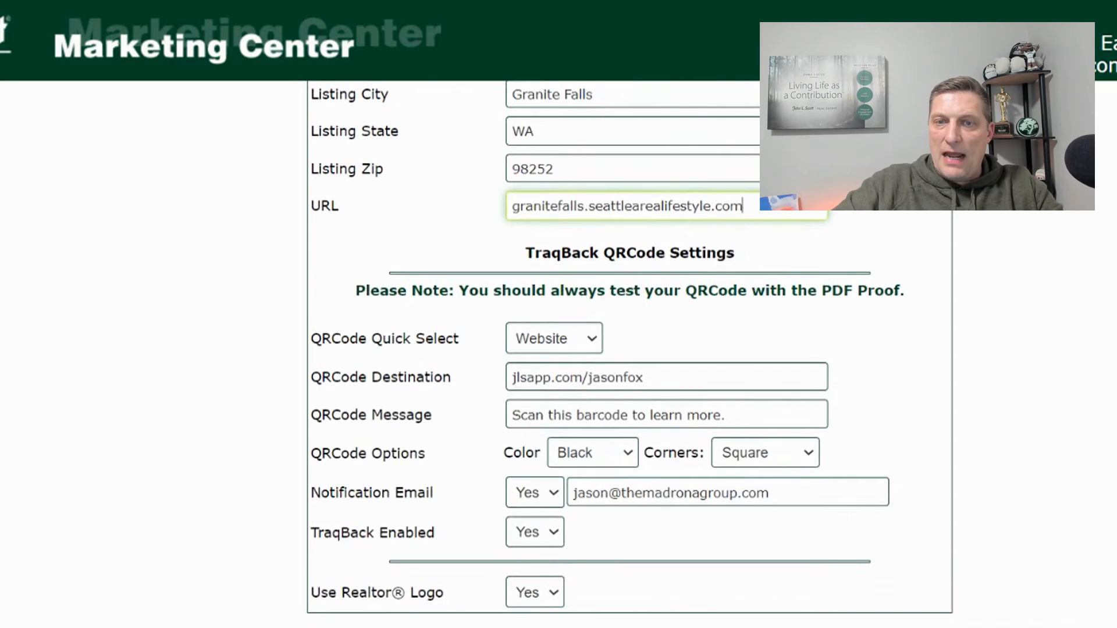
pyautogui.click(544, 338)
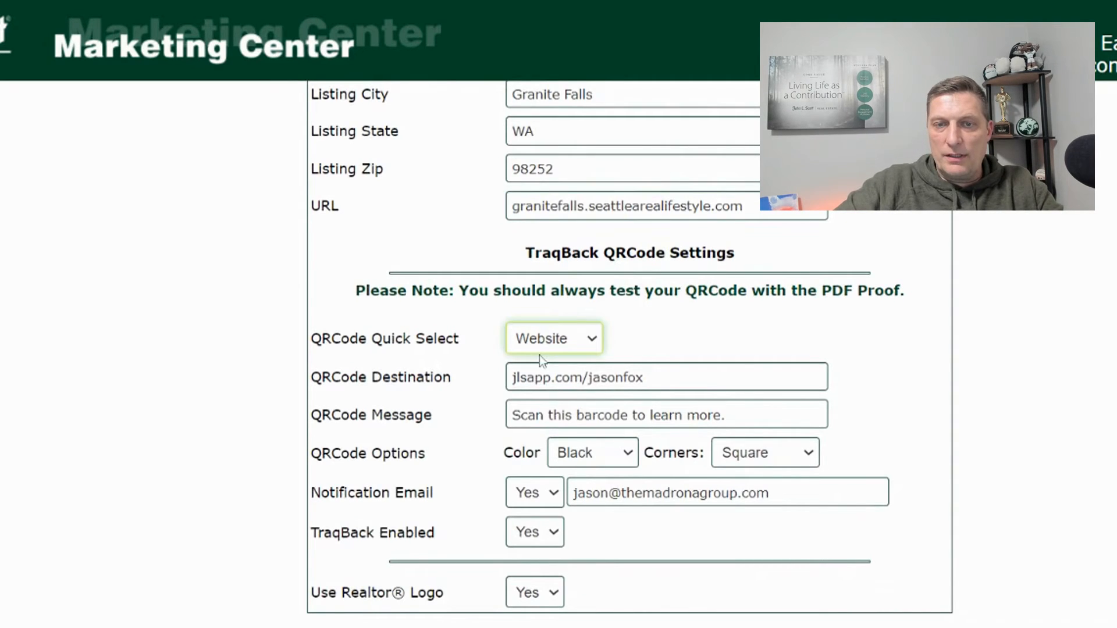
pyautogui.moveTo(645, 378); pyautogui.dragTo(628, 377)
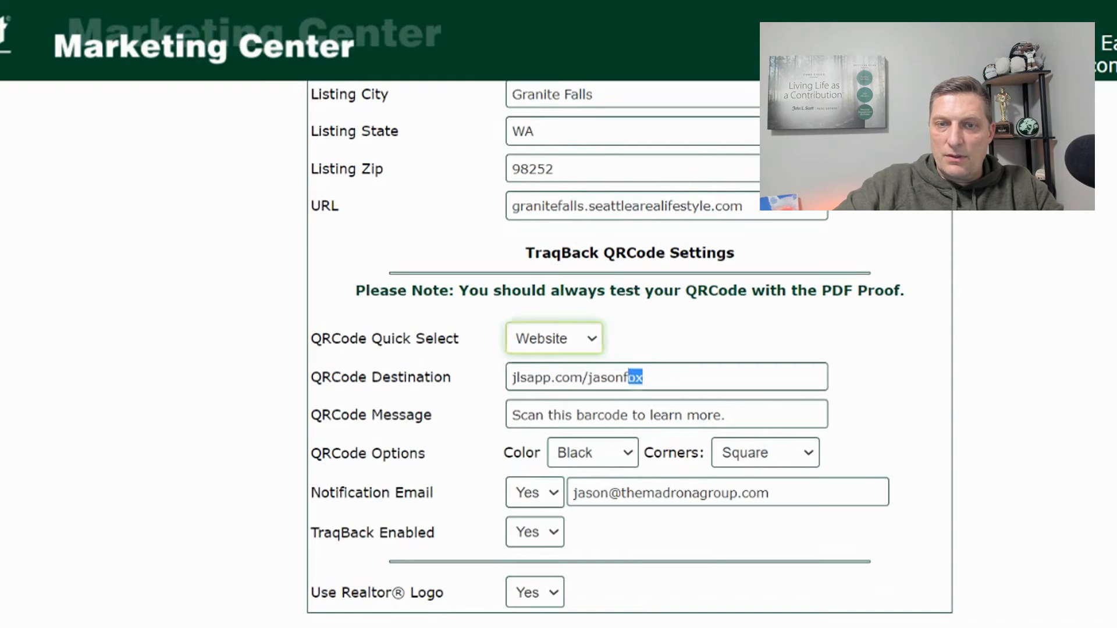
pyautogui.hotkey('ctrl', 'a')
pyautogui.write('http://granti')
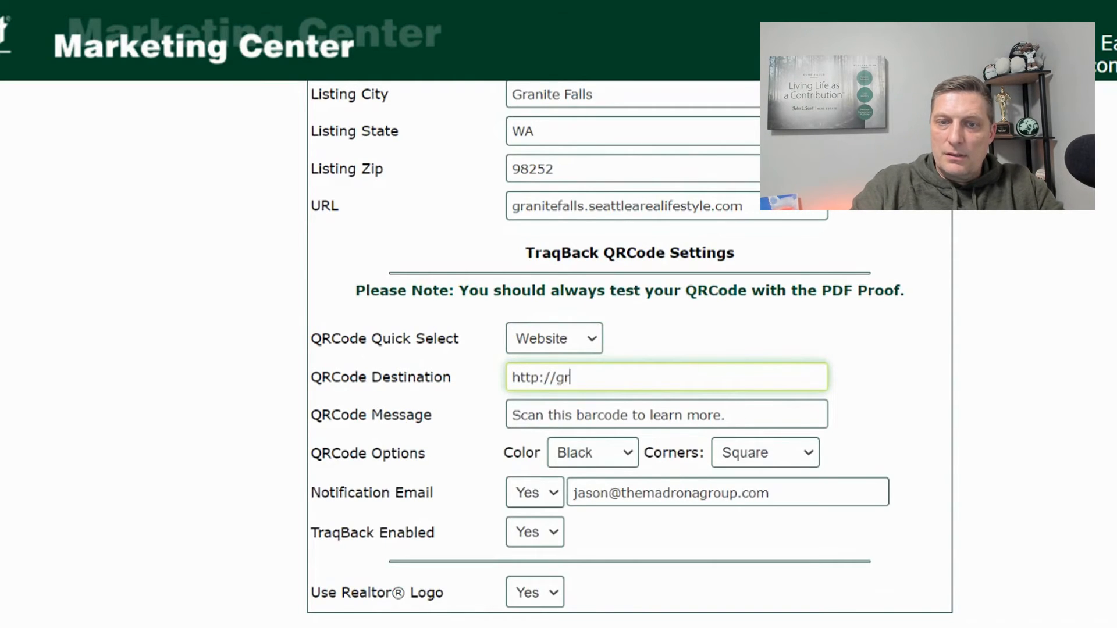
pyautogui.press('BackSpace')
pyautogui.write('itefa')
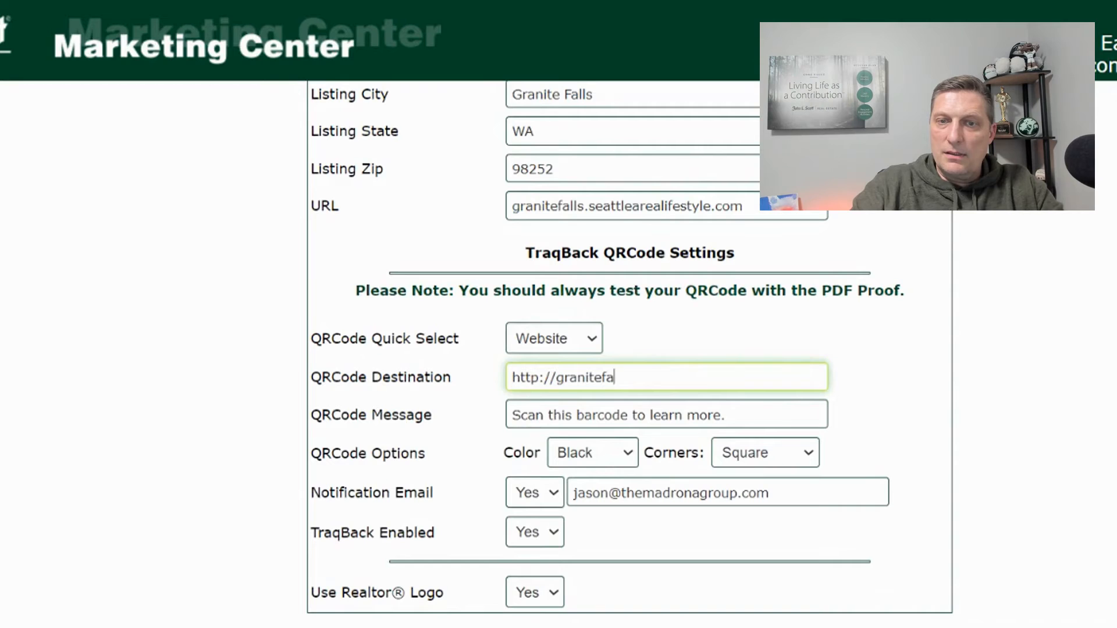
pyautogui.write('lls.seattlearealifestyle.com')
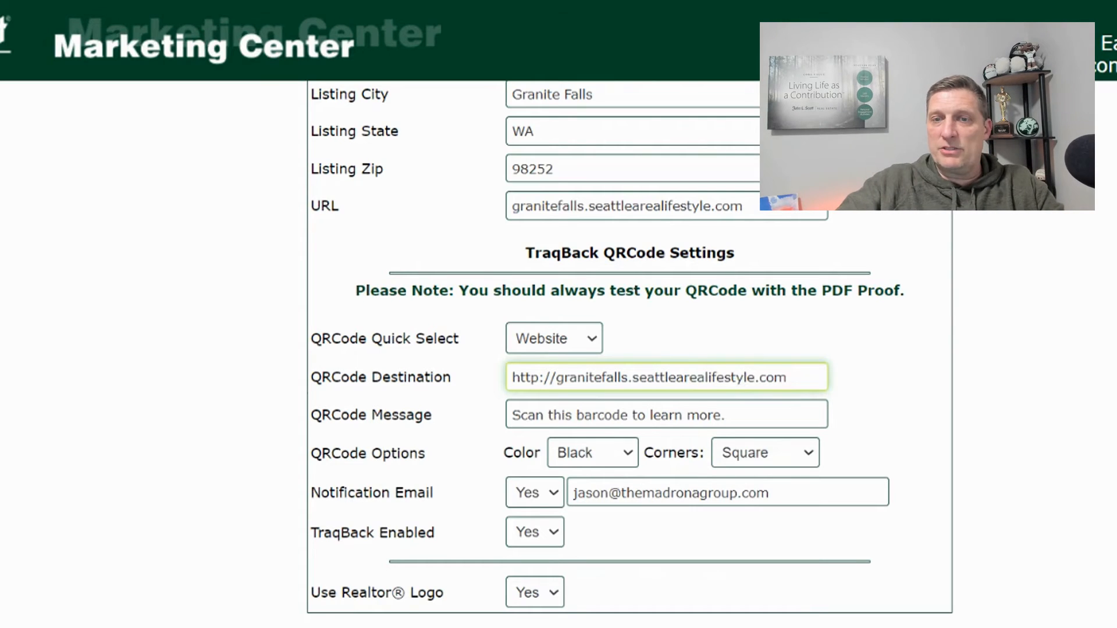
pyautogui.click(857, 365)
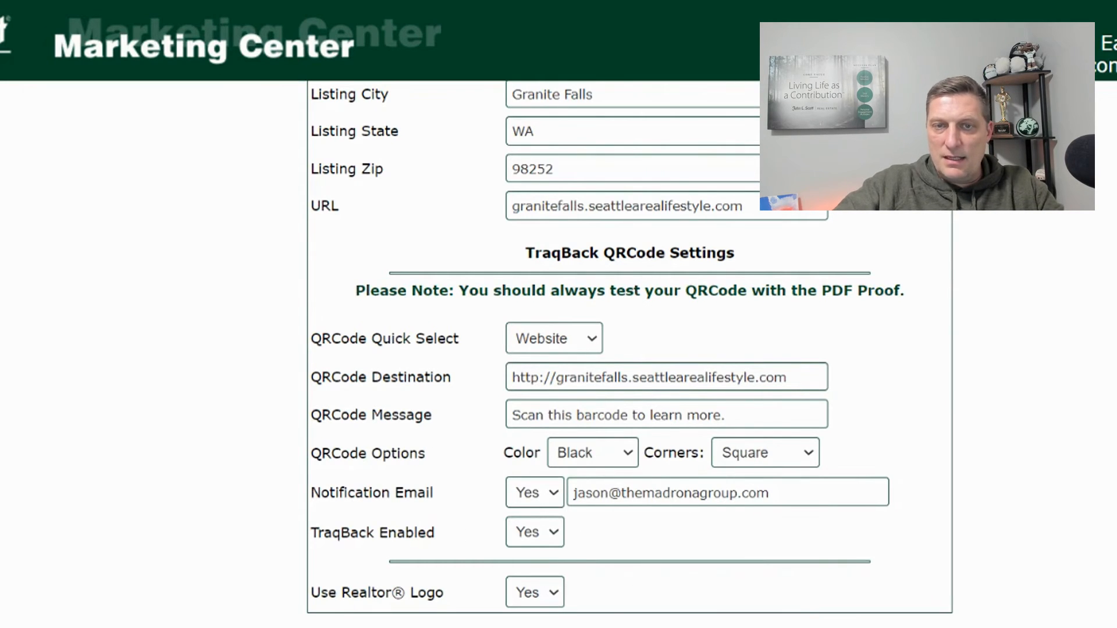
pyautogui.scroll(15, 628, 349)
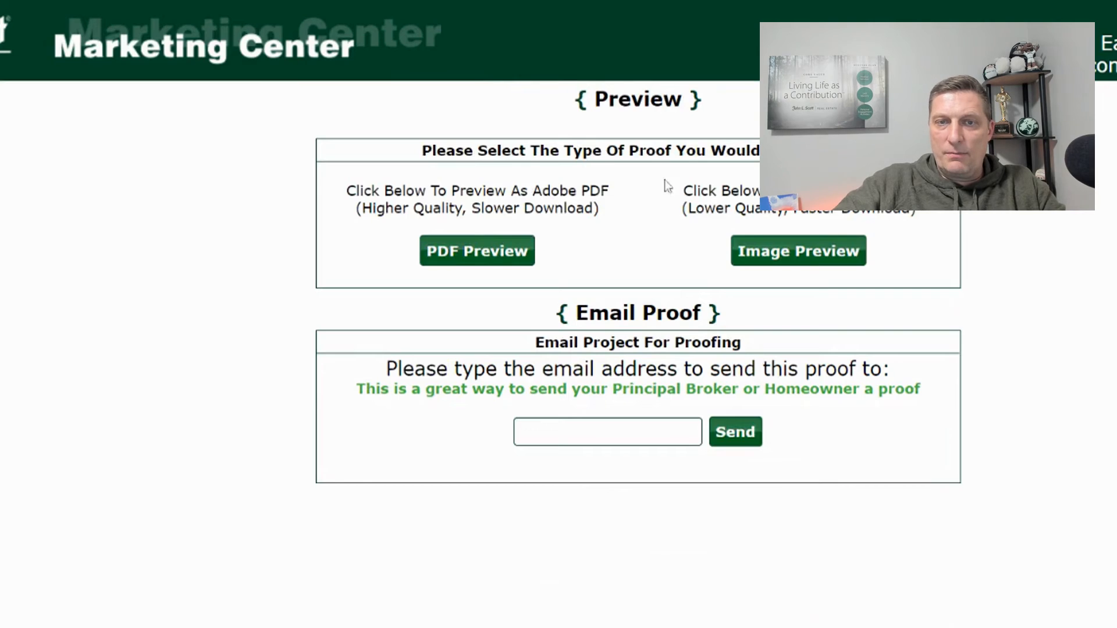
# - Show the postcard Image Preview, checking page 1 (front) and then page 2 (back)
pyautogui.click(810, 267)
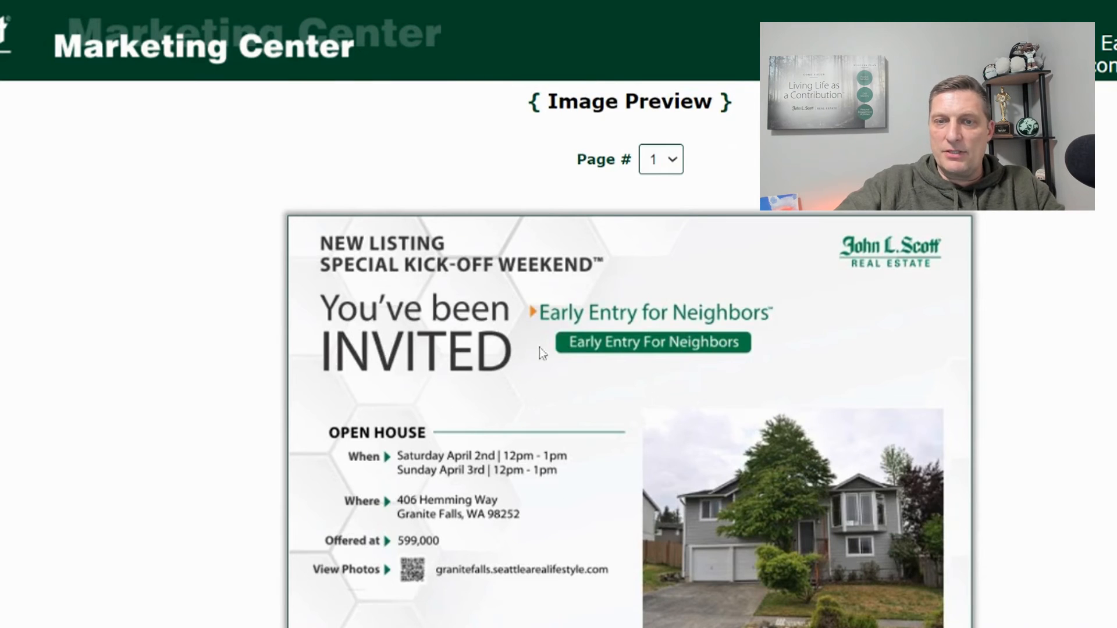
pyautogui.scroll(-1, 1001, 325)
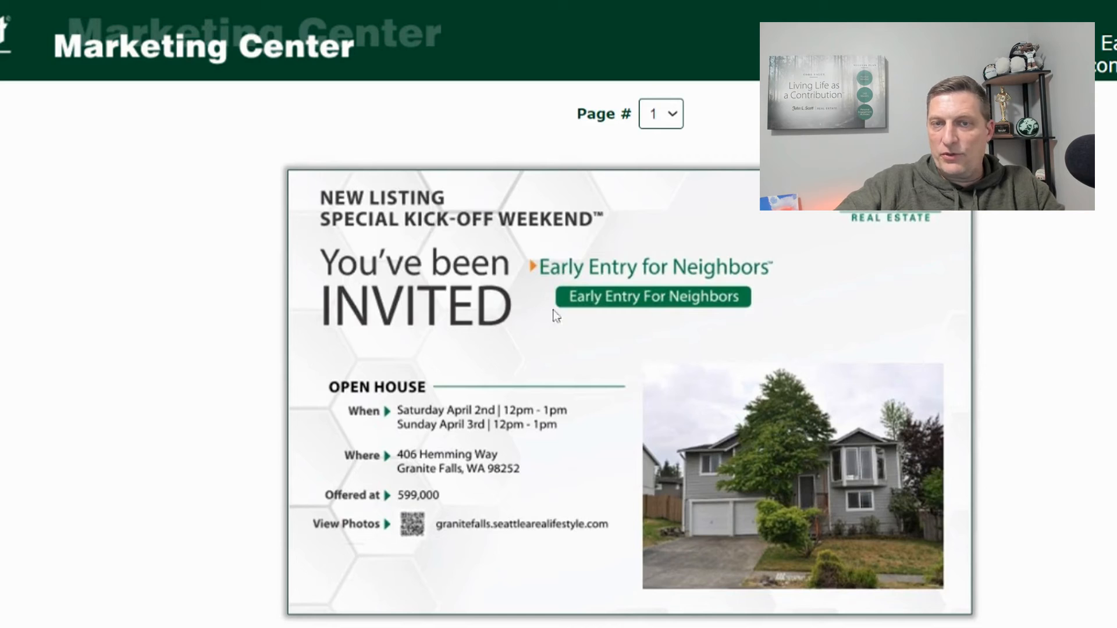
pyautogui.click(668, 113)
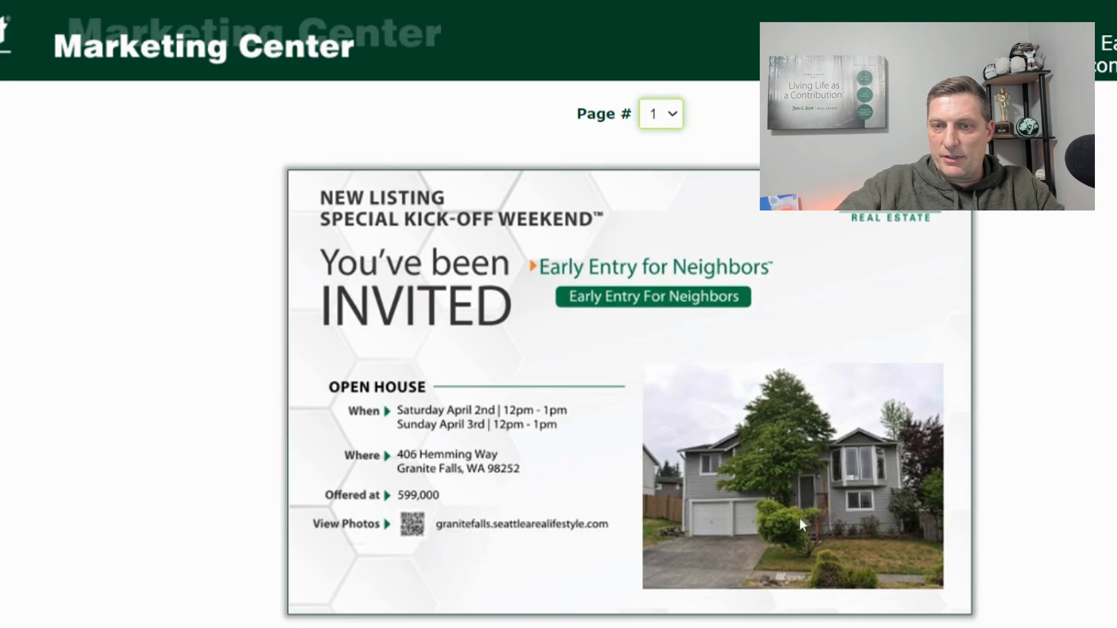
pyautogui.click(659, 166)
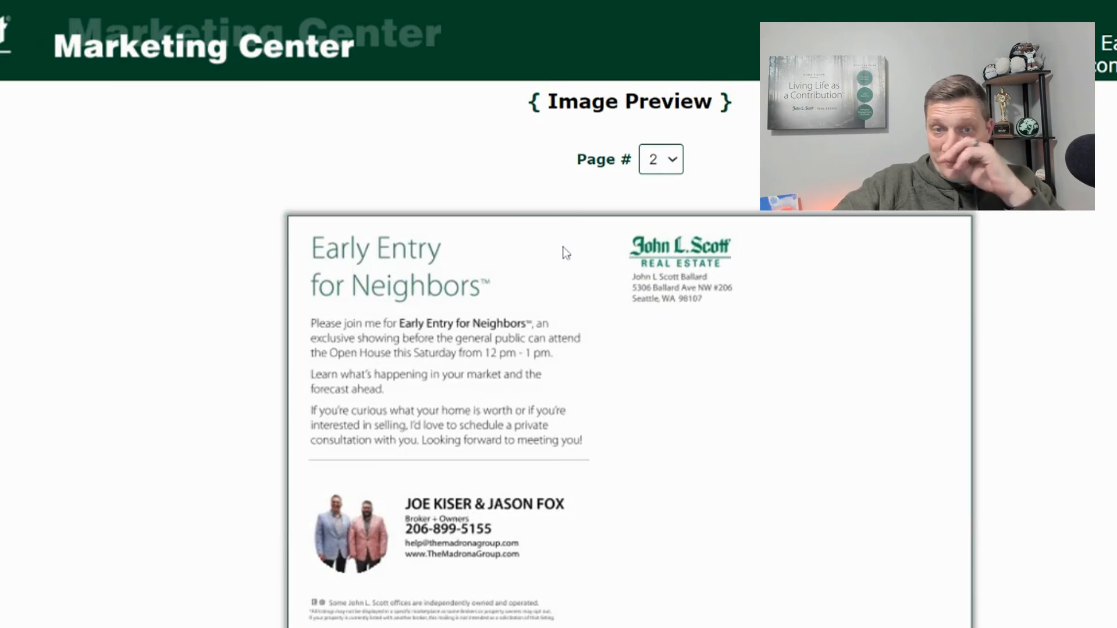
pyautogui.scroll(-1, 472, 474)
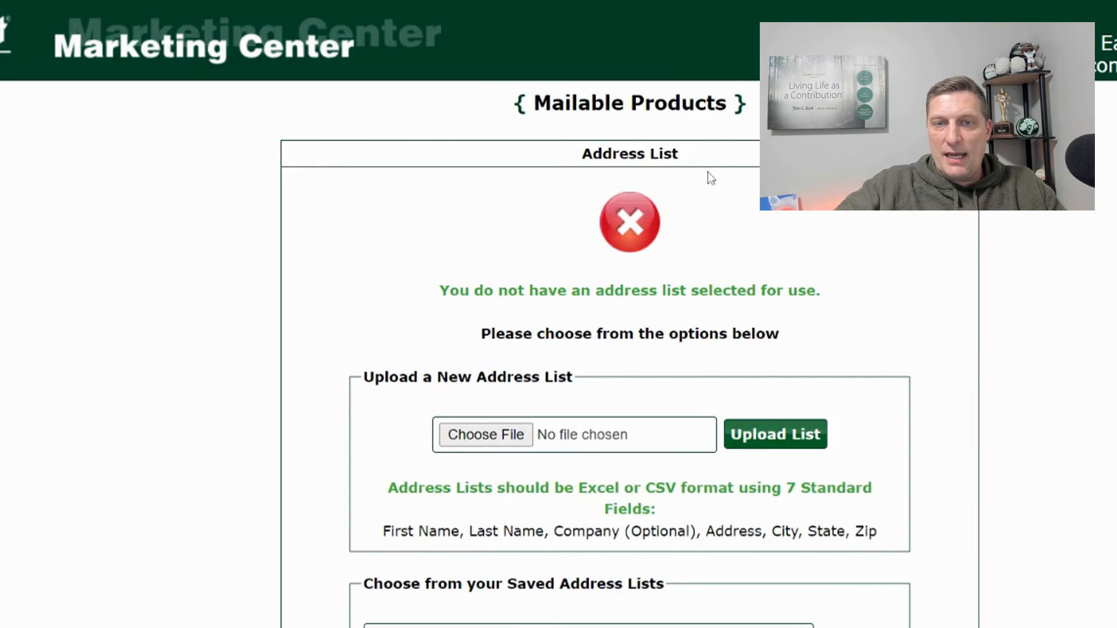
# - Scroll the Mailable Products page down to the Create a Radius Address List section
pyautogui.scroll(-2, 706, 172)
pyautogui.scroll(-4, 495, 176)
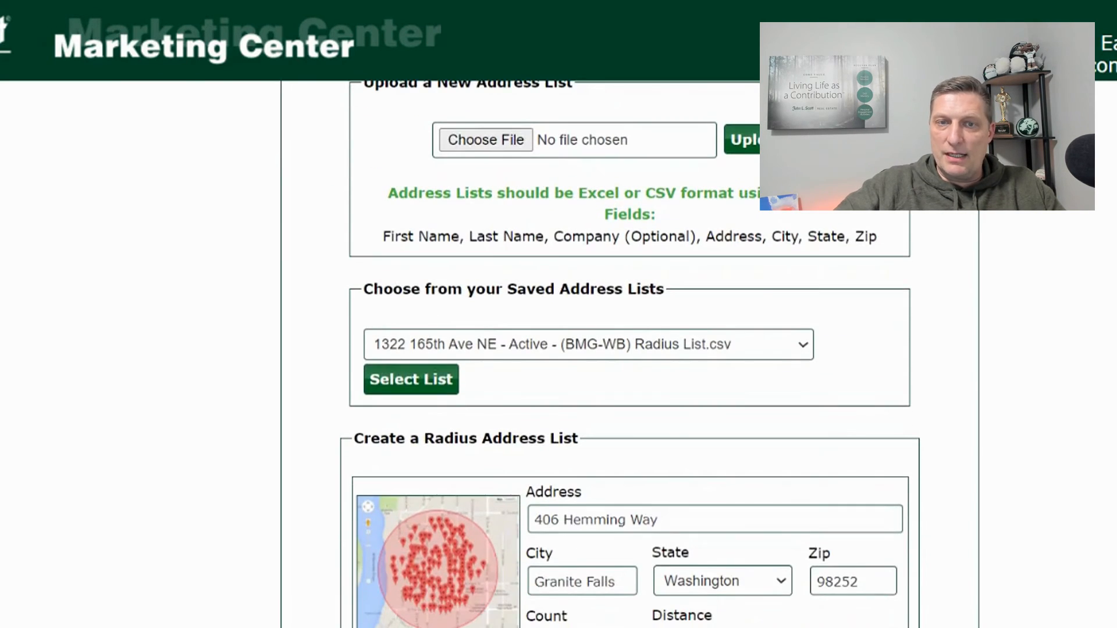
pyautogui.moveTo(363, 290); pyautogui.dragTo(373, 290)
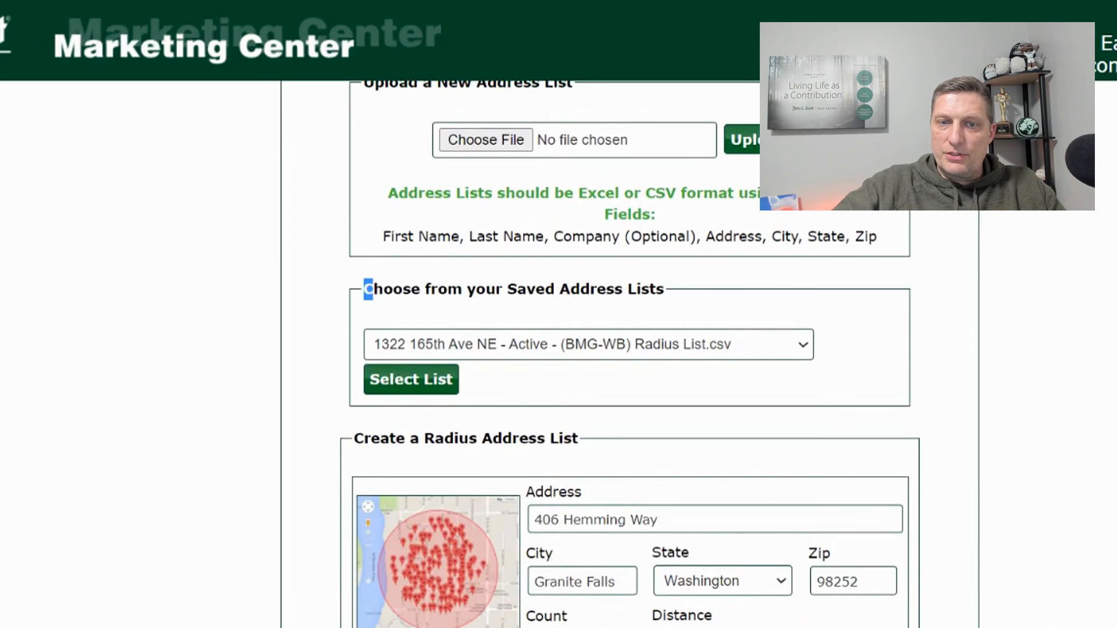
pyautogui.scroll(-2, 471, 305)
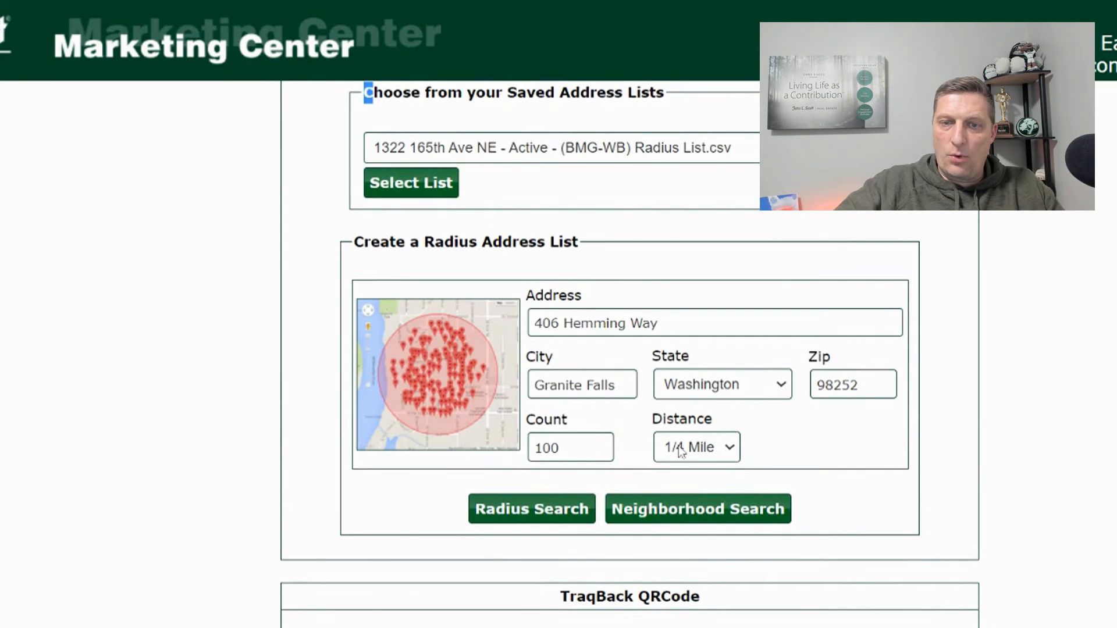
# - Find addresses within the radius around the listing and accept the 100-address list
pyautogui.click(516, 510)
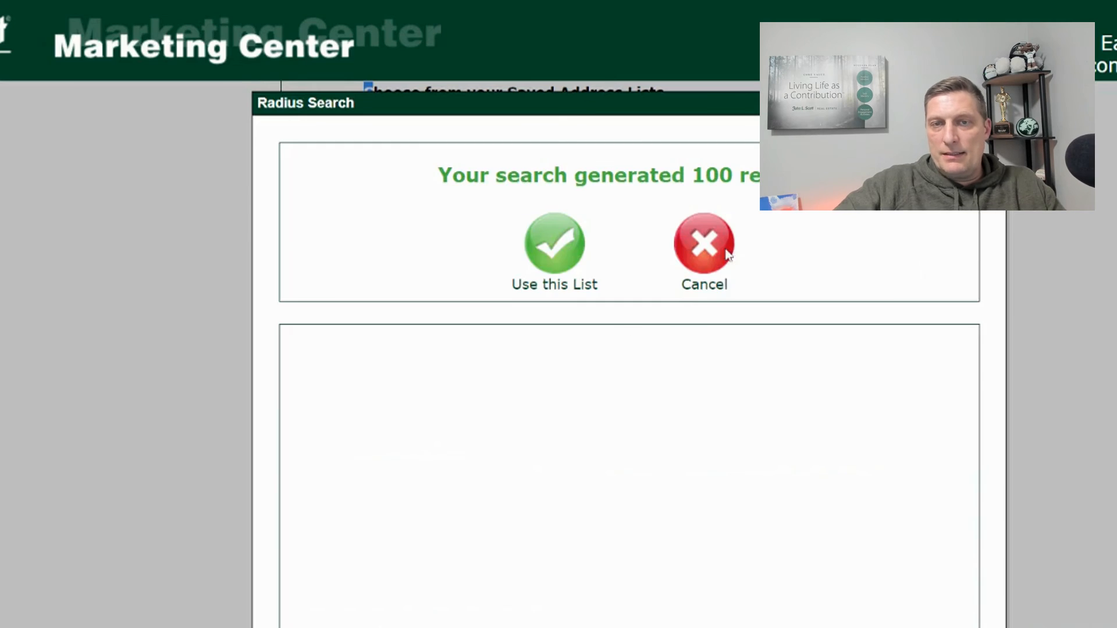
pyautogui.scroll(-4, 430, 186)
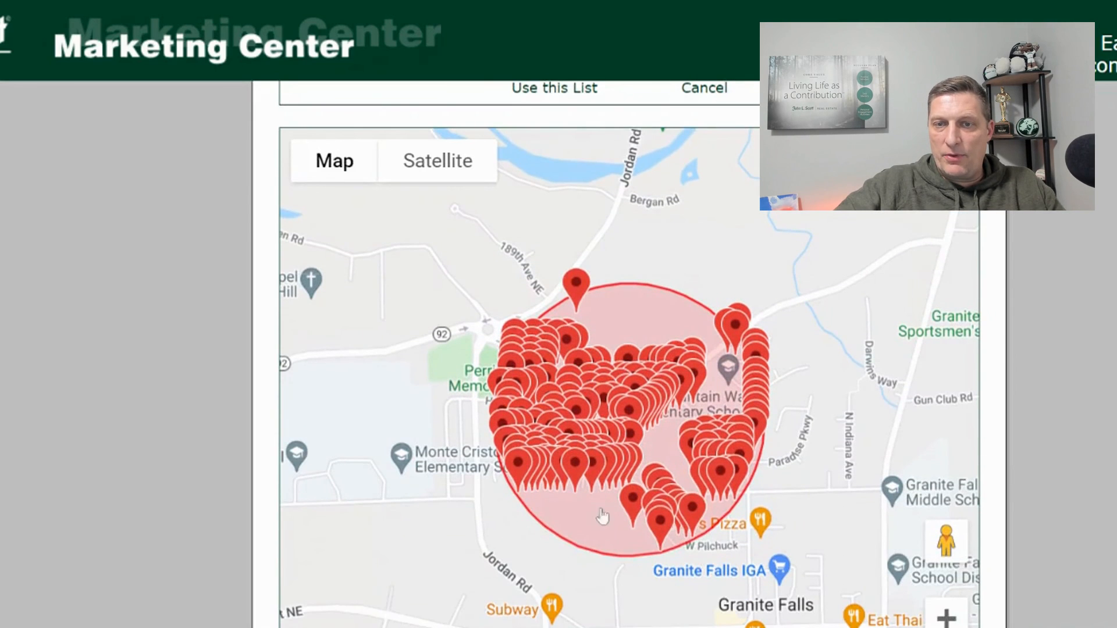
pyautogui.scroll(4, 572, 239)
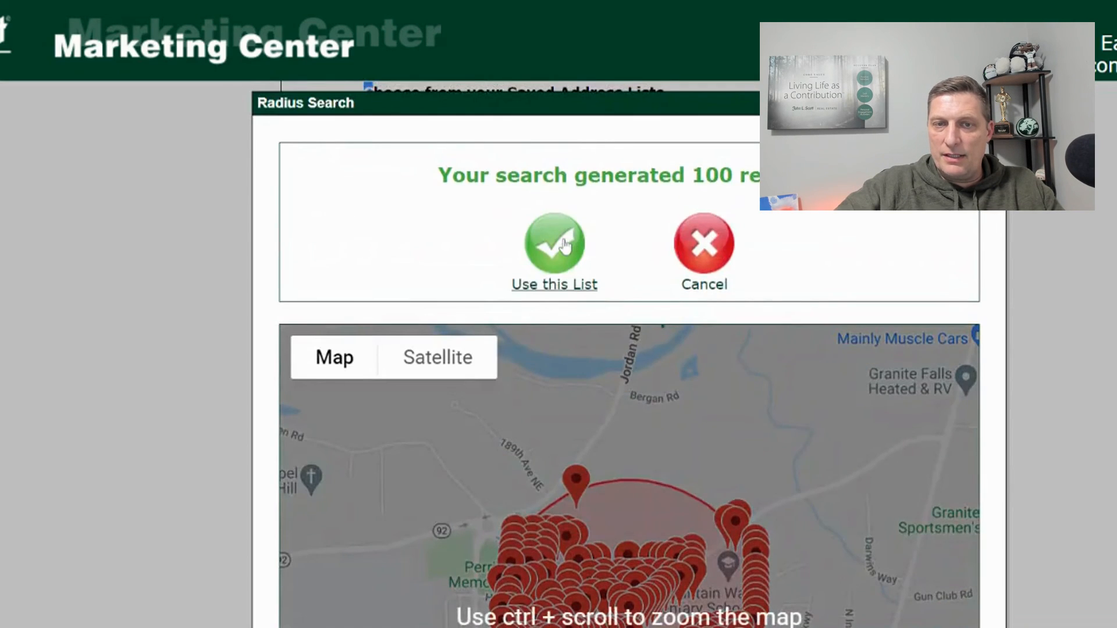
pyautogui.click(565, 244)
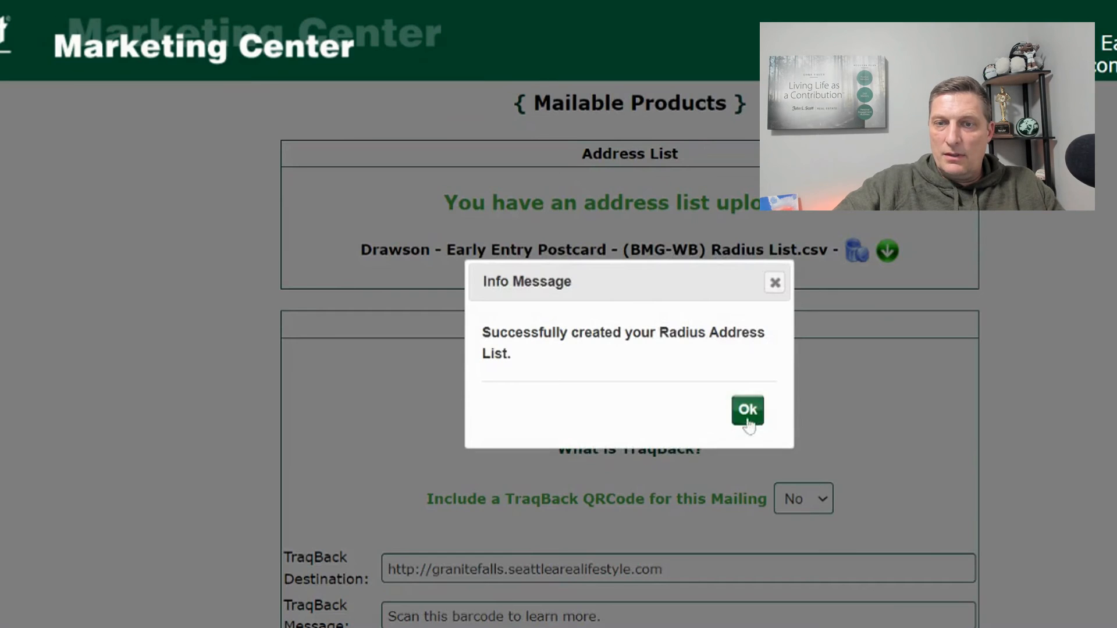
pyautogui.click(748, 411)
# - Set 'Include a TraqBack QRCode for this Mailing' to Yes
pyautogui.scroll(-1, 728, 259)
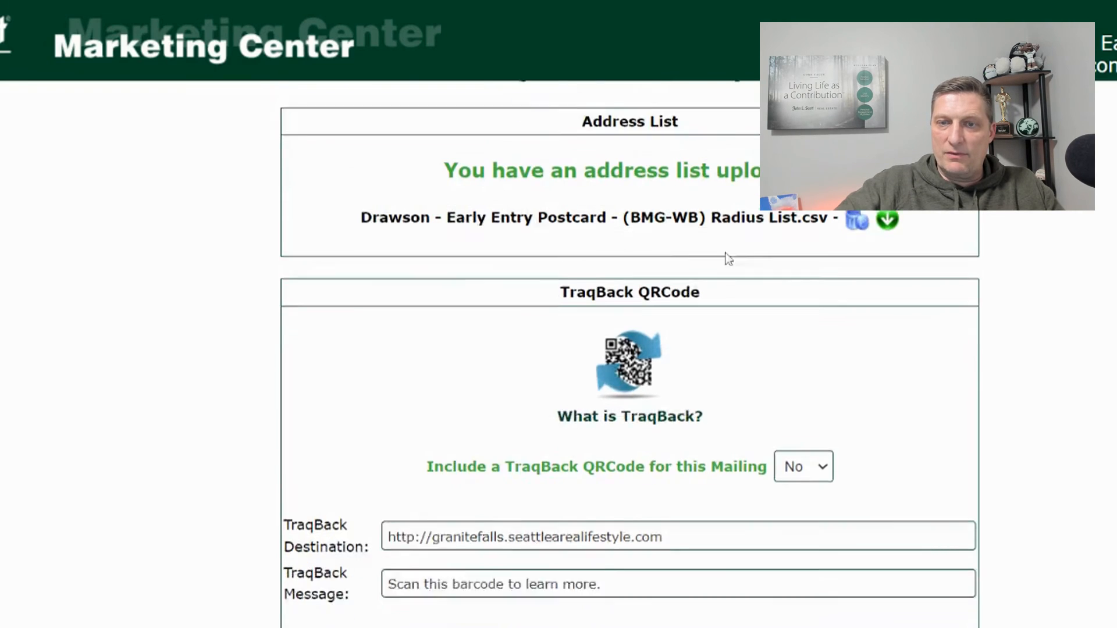
pyautogui.scroll(-1, 728, 259)
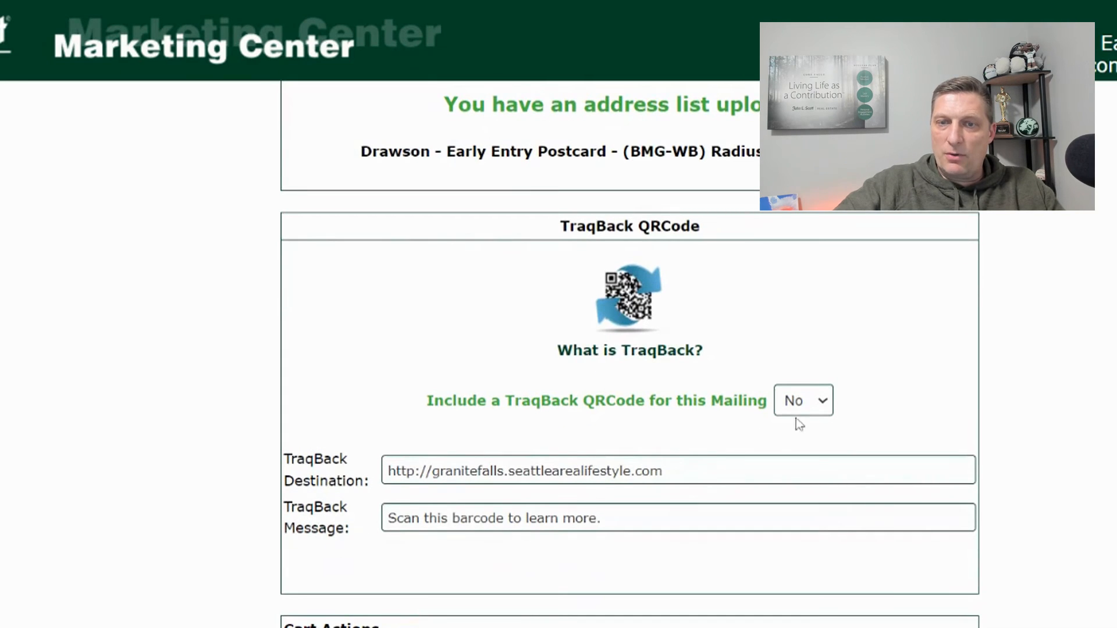
pyautogui.click(795, 462)
pyautogui.scroll(-3, 885, 343)
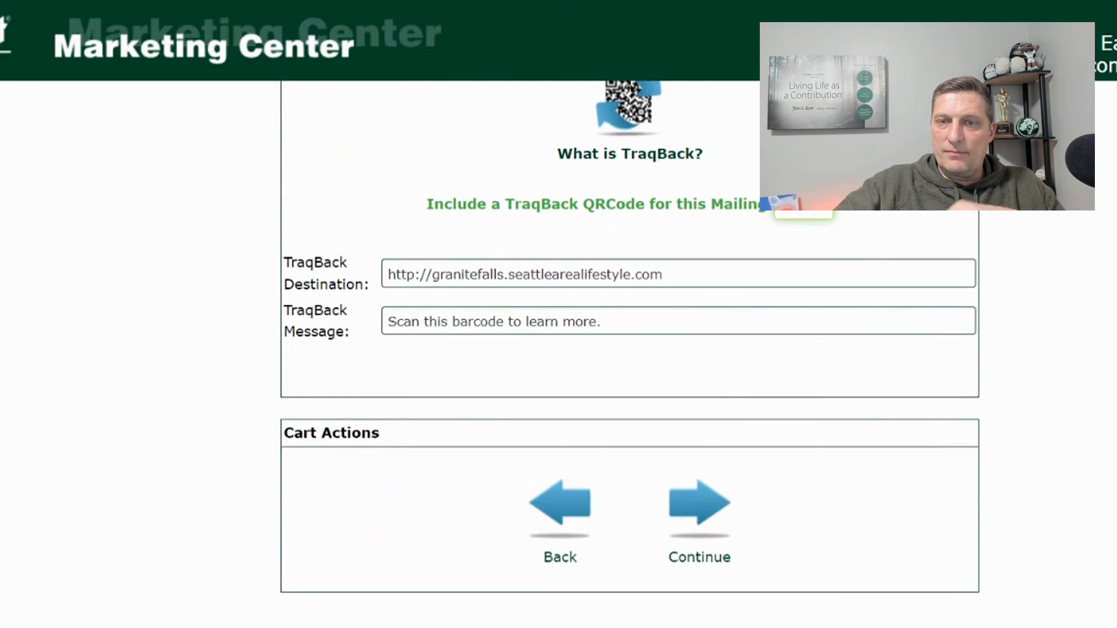
# - Compare the first-class 3-5 day and Marketing Mail 5-10 day delivery estimates
pyautogui.click(696, 515)
pyautogui.scroll(-1, 759, 249)
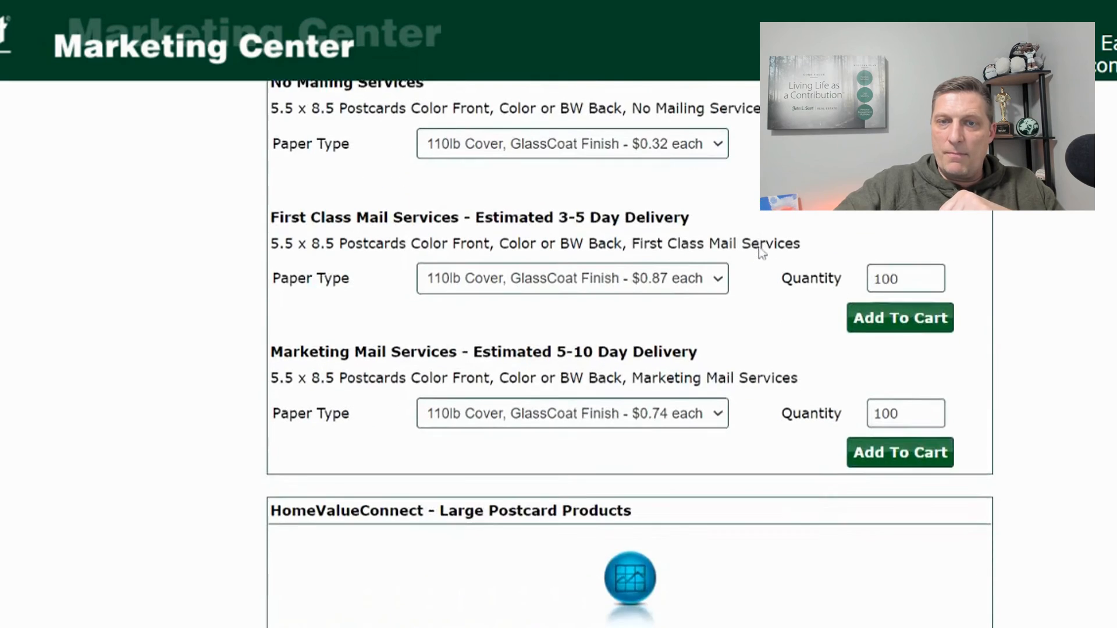
pyautogui.scroll(1, 738, 232)
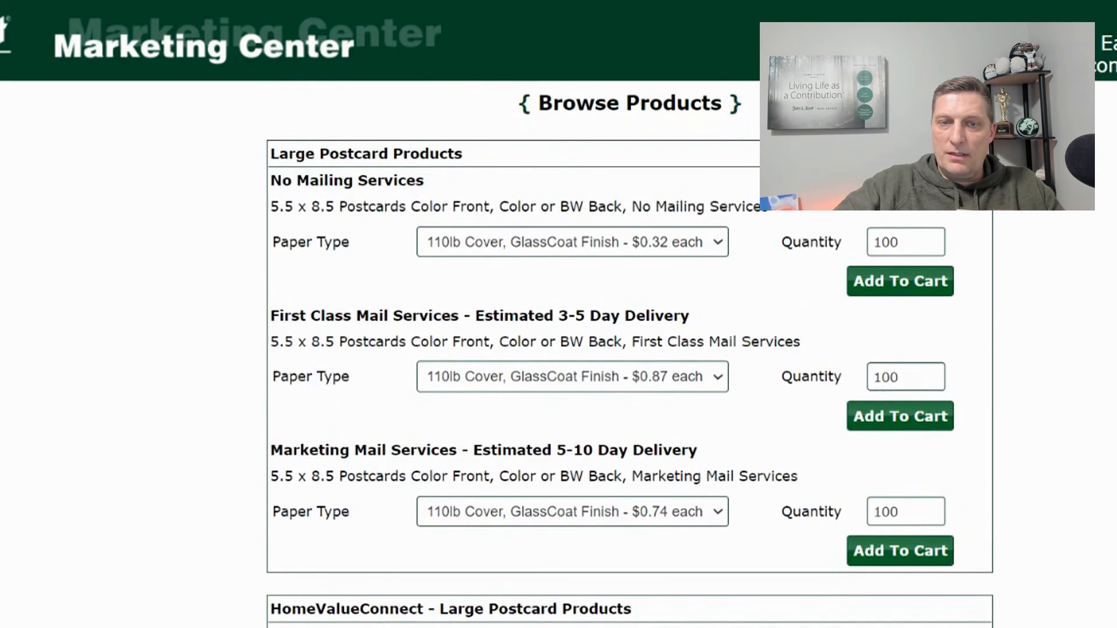
pyautogui.scroll(-1, 326, 273)
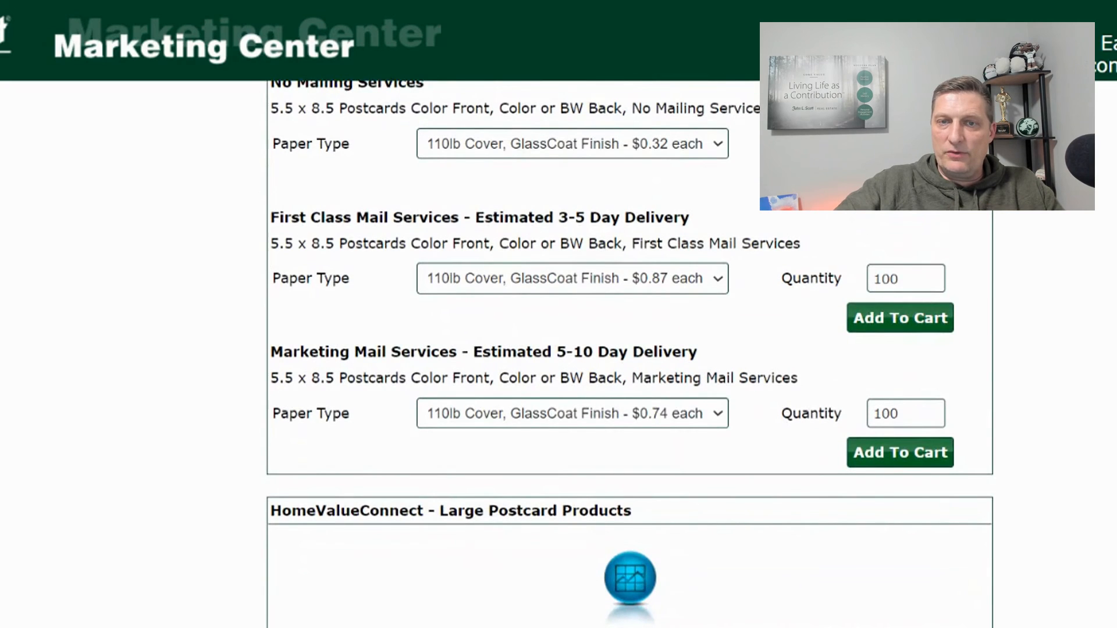
pyautogui.moveTo(475, 218); pyautogui.dragTo(503, 217)
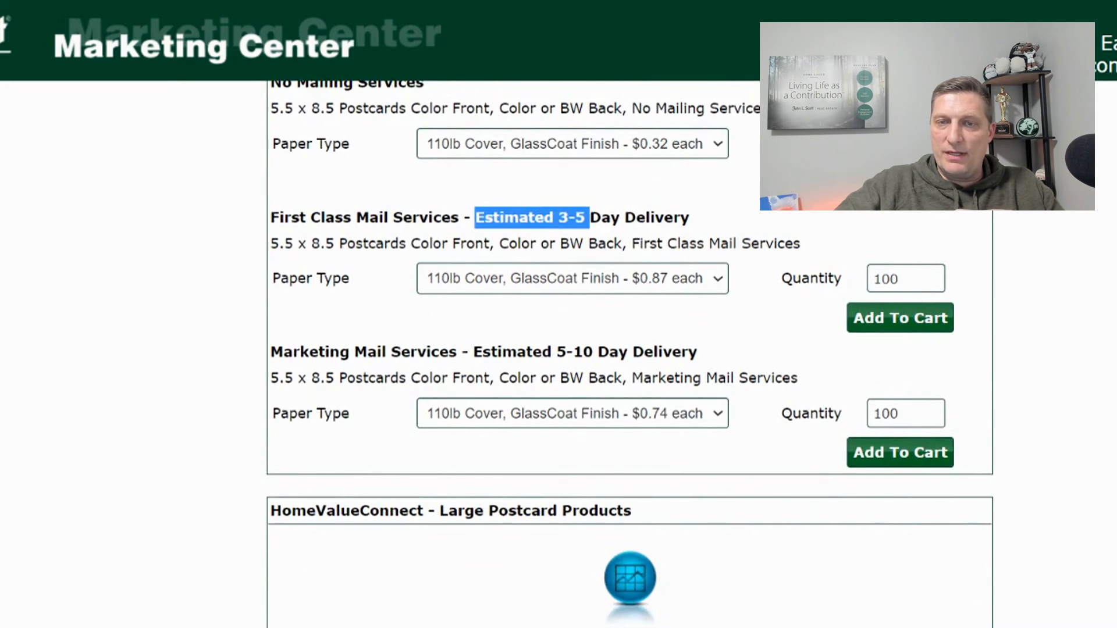
pyautogui.moveTo(269, 352); pyautogui.dragTo(700, 367)
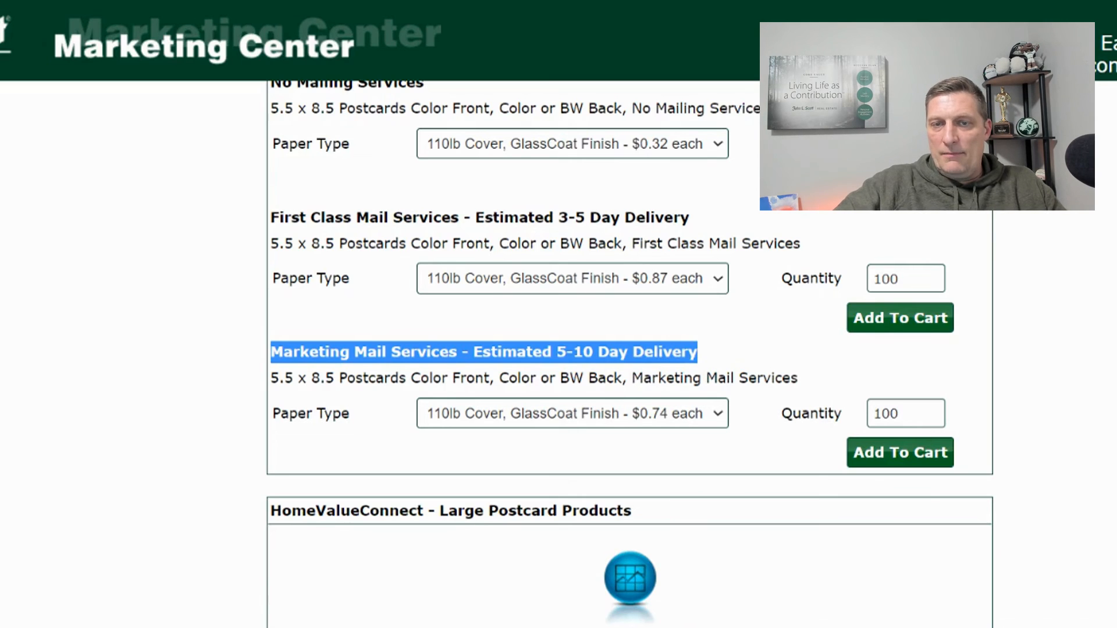
pyautogui.click(590, 369)
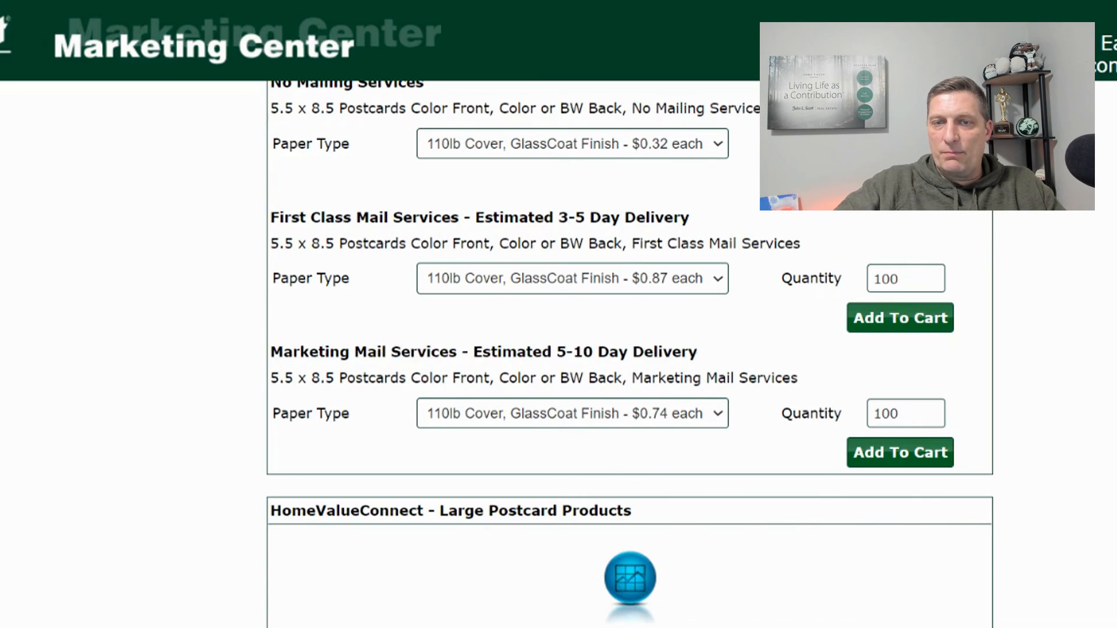
pyautogui.moveTo(557, 353); pyautogui.dragTo(574, 353)
pyautogui.click(574, 354)
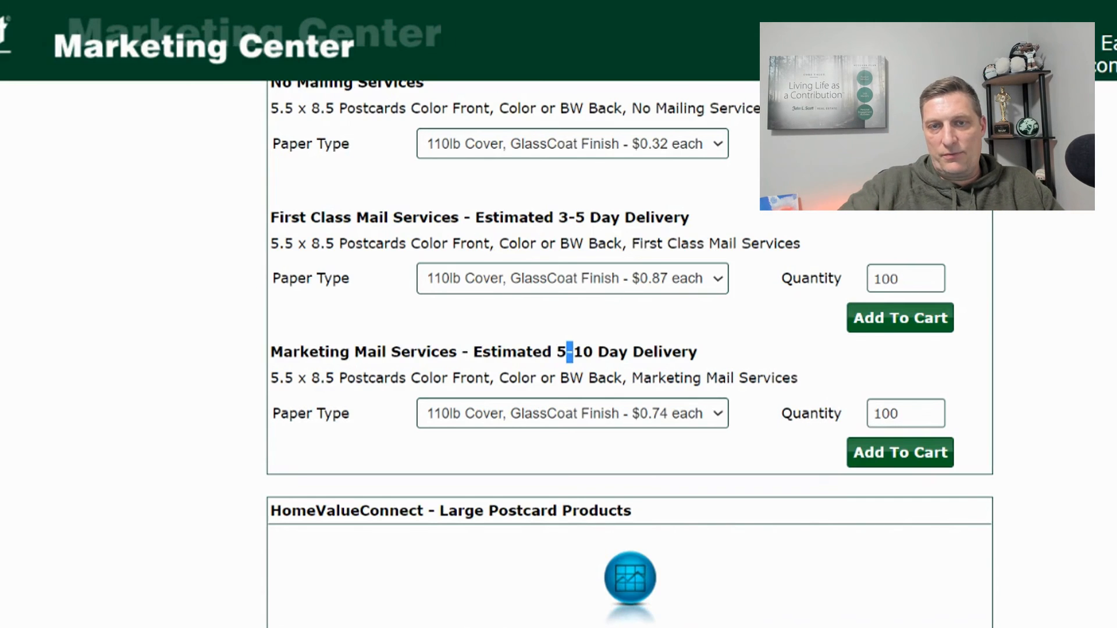
pyautogui.doubleClick(572, 219)
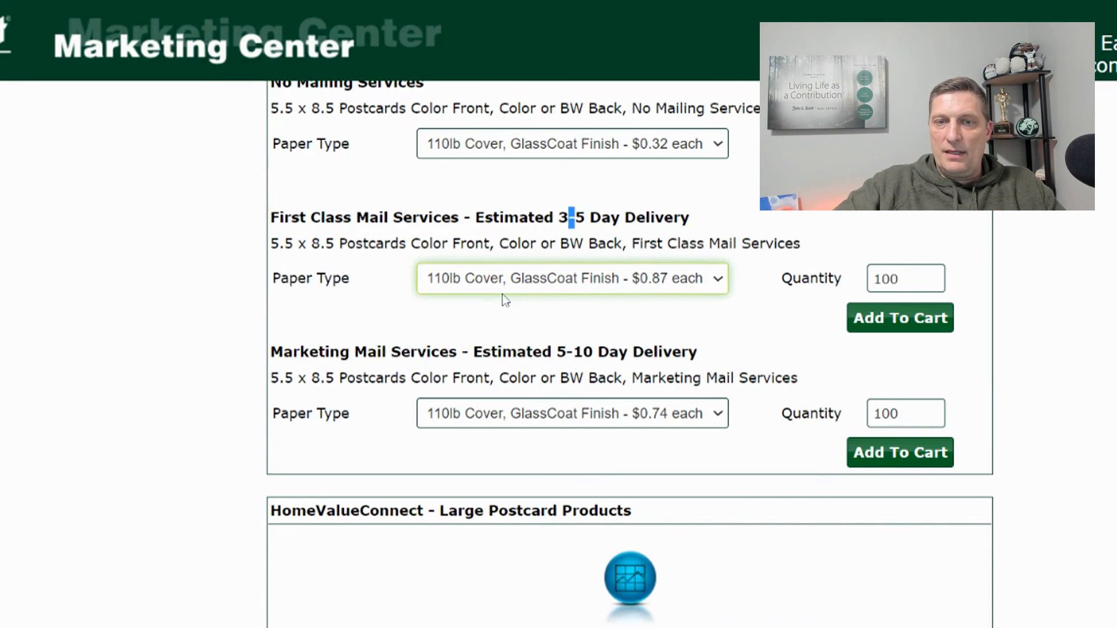
# - Add 100 first-class postcards on 100% Recycled 110lb Cover paper ($0.87 each) to the cart
pyautogui.press('Down')
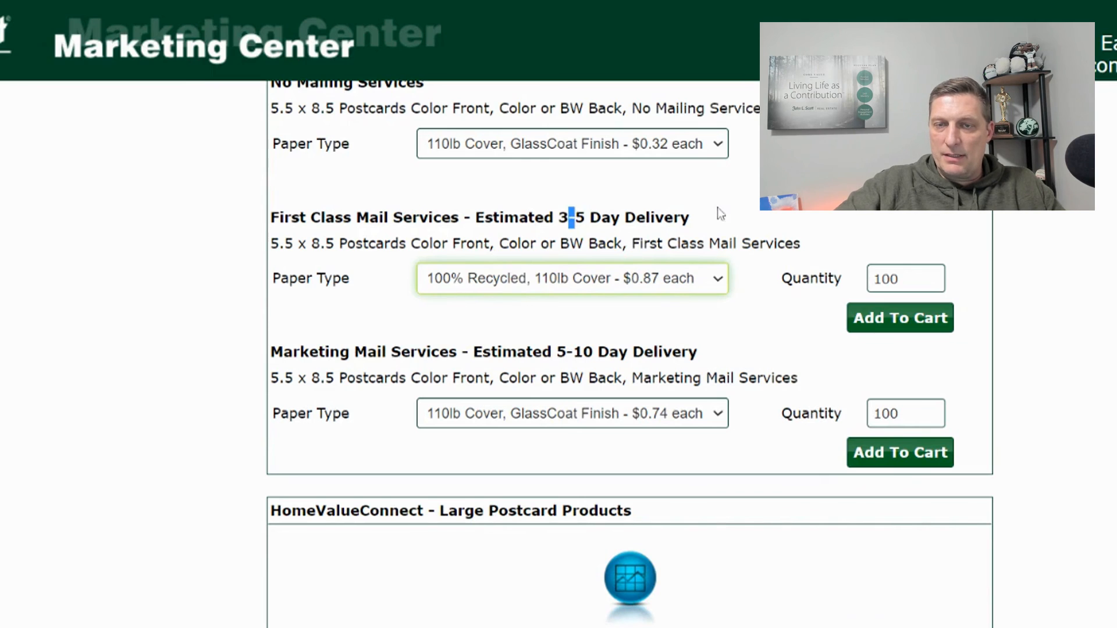
pyautogui.click(722, 234)
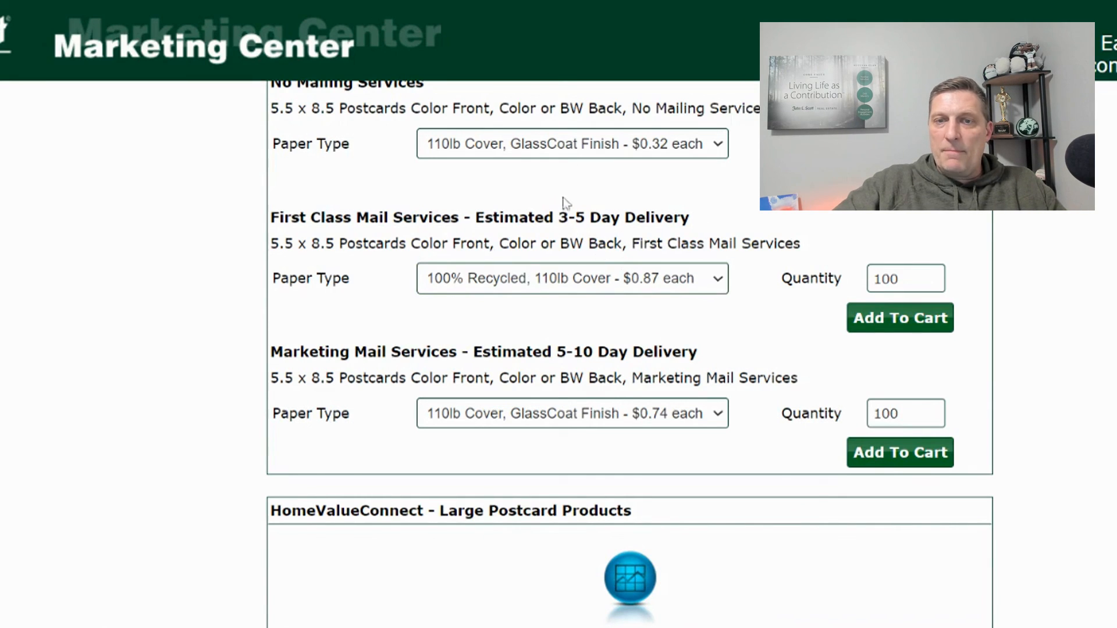
pyautogui.doubleClick(885, 278)
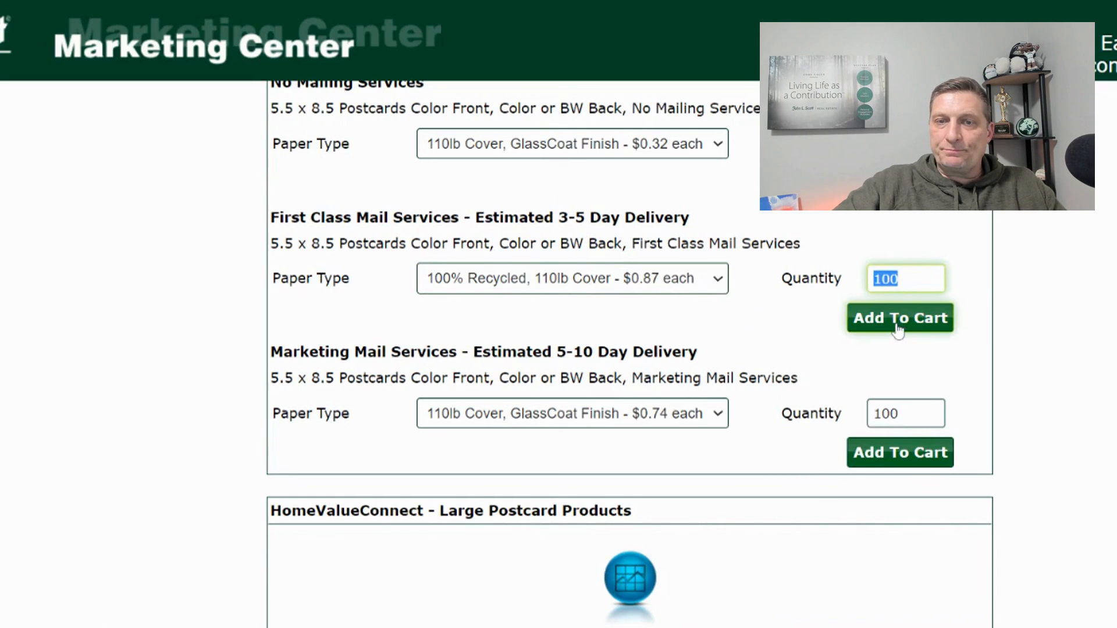
pyautogui.click(898, 326)
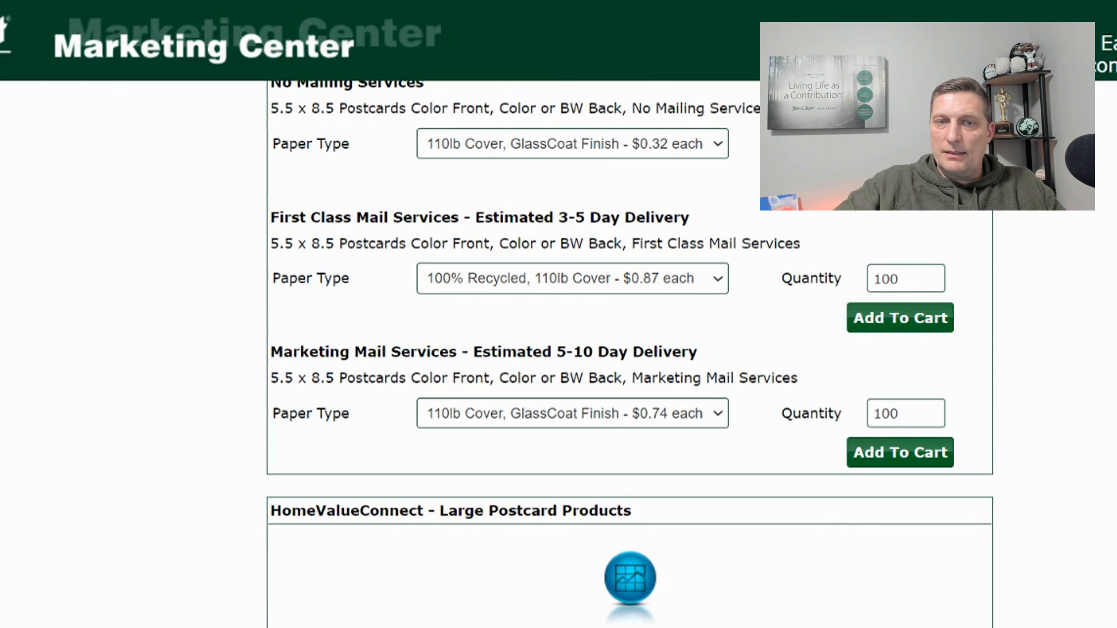
pyautogui.scroll(-1, 656, 309)
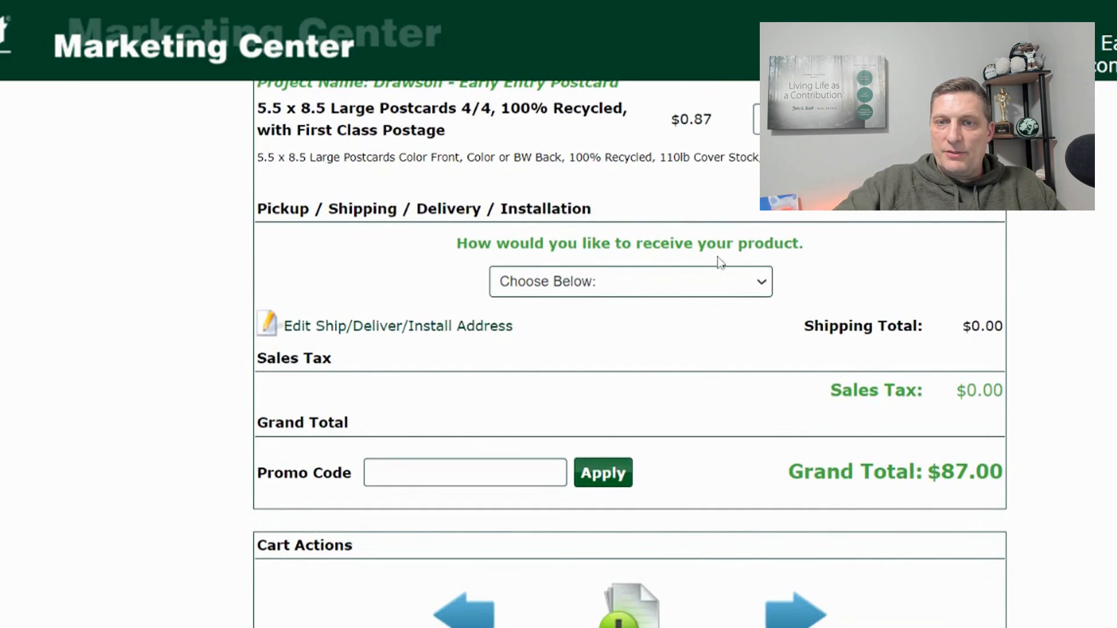
# - Choose Address & Mail as the way to receive the postcards
pyautogui.click(572, 287)
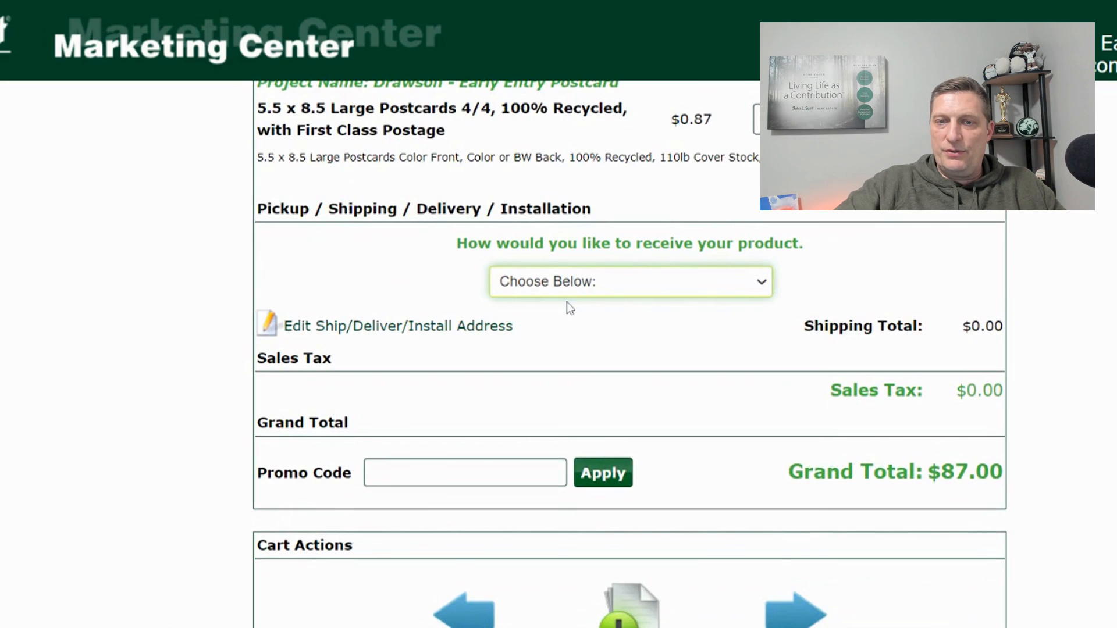
pyautogui.click(566, 302)
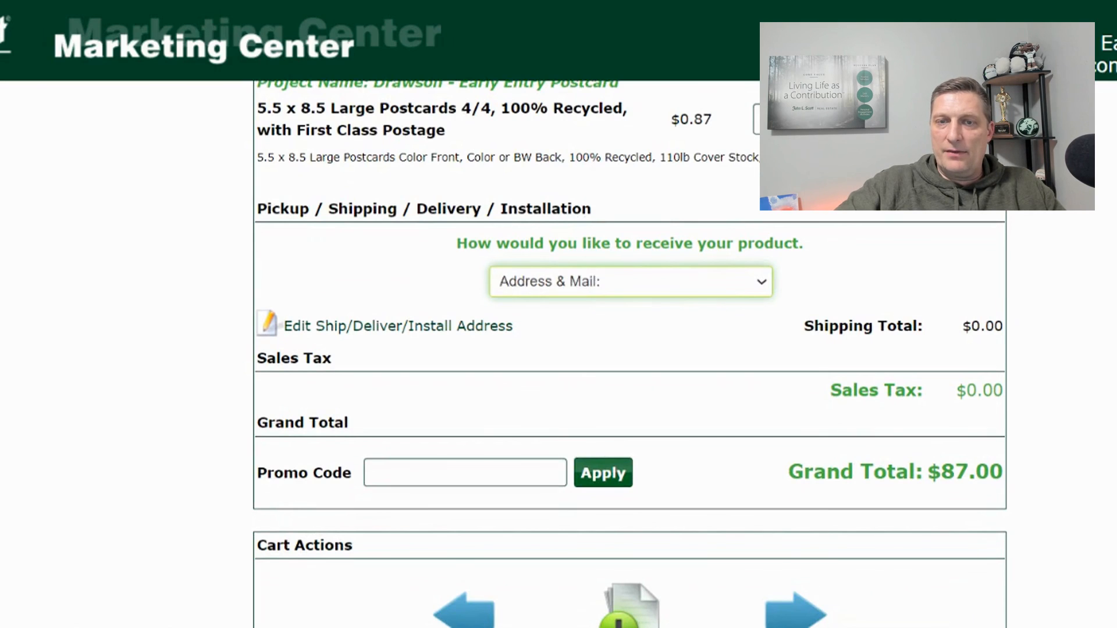
pyautogui.scroll(-1, 524, 279)
pyautogui.scroll(-1, 524, 281)
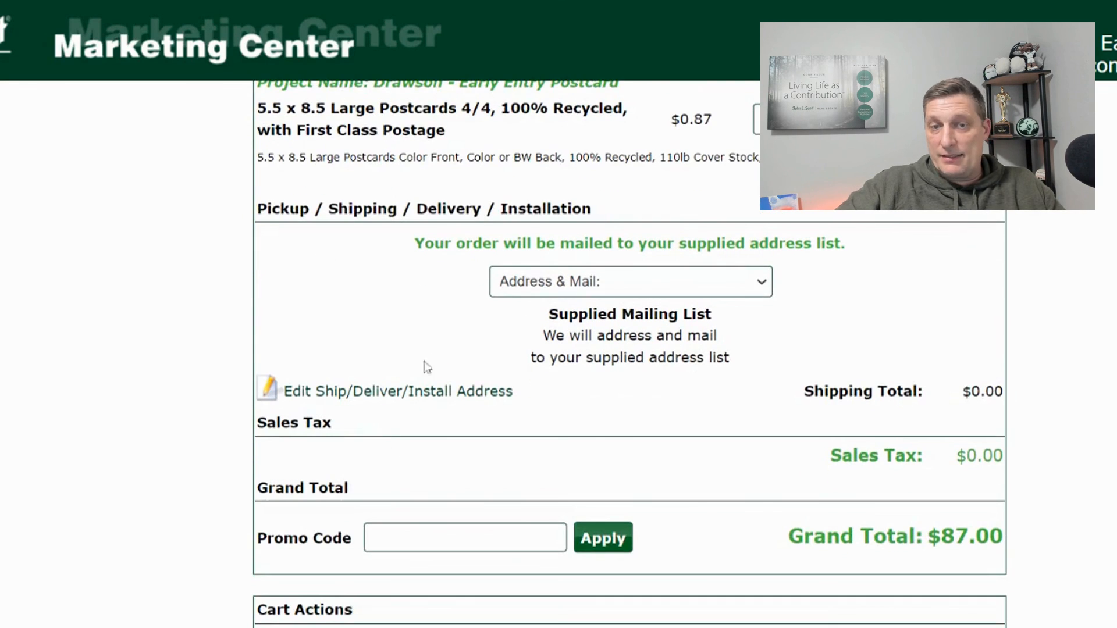
pyautogui.scroll(-2, 791, 274)
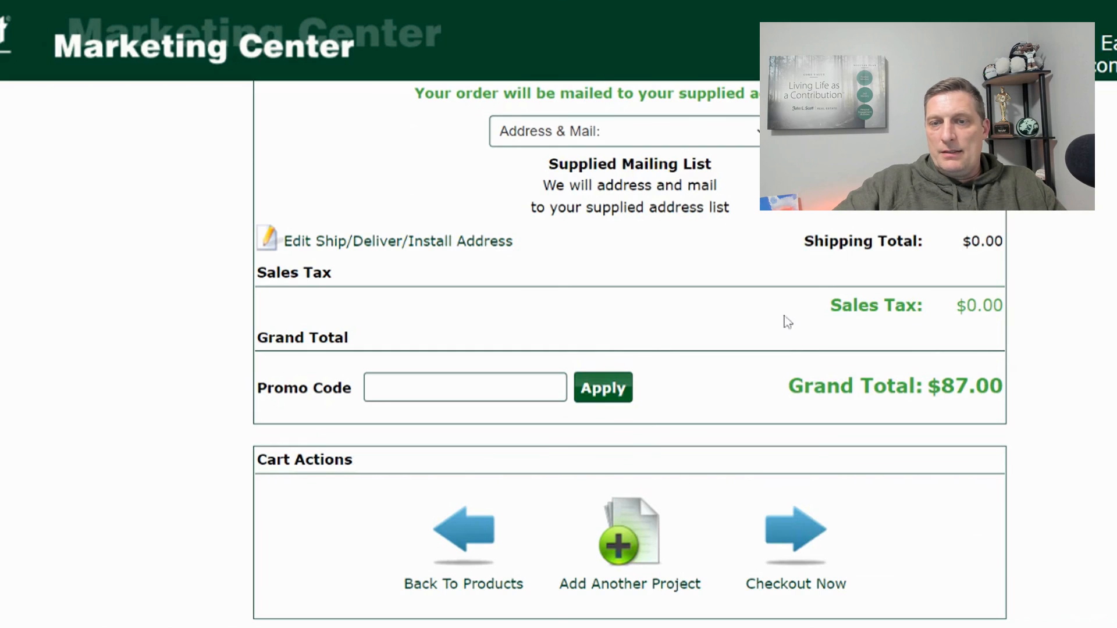
pyautogui.scroll(2, 809, 495)
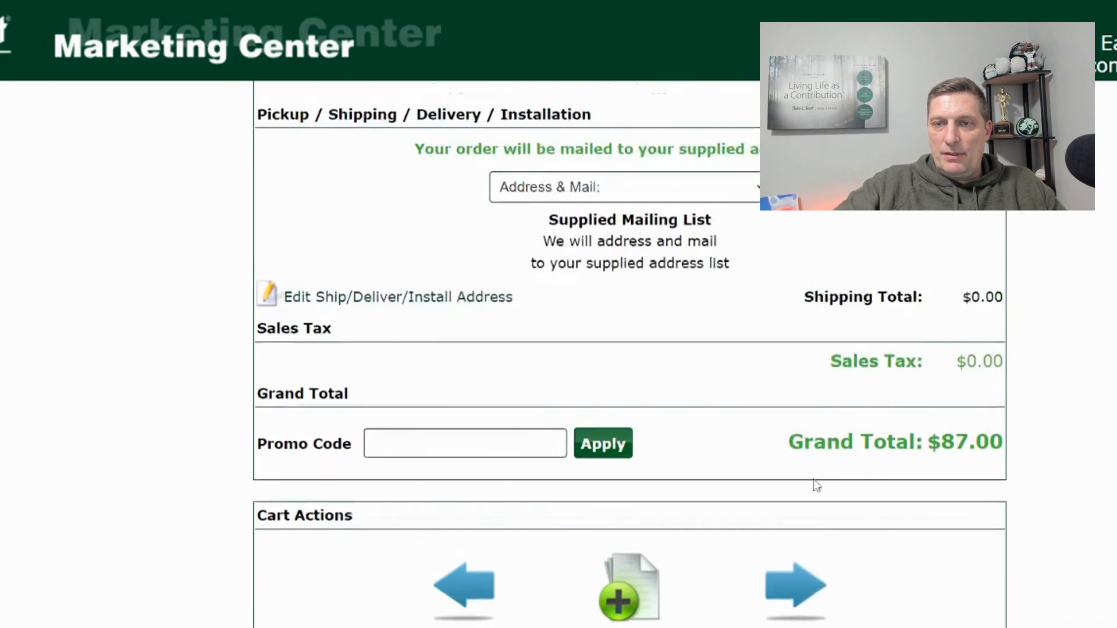
pyautogui.scroll(-2, 811, 507)
# - Proceed to checkout for the $87.00 order and reach the Finalize section
pyautogui.click(793, 579)
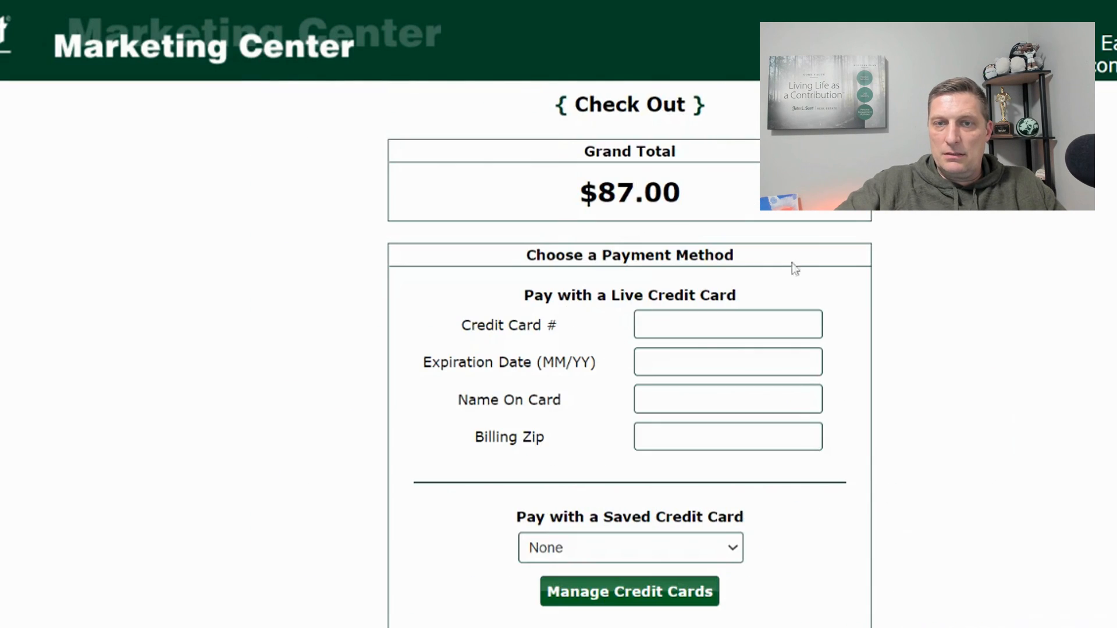
pyautogui.scroll(-4, 591, 337)
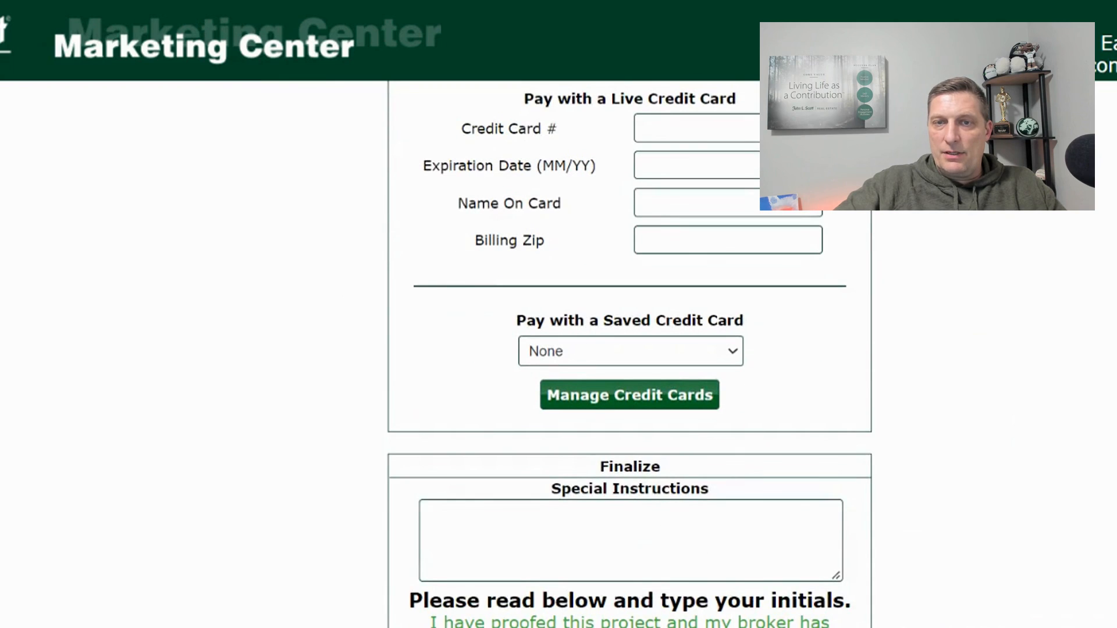
pyautogui.scroll(-4, 829, 233)
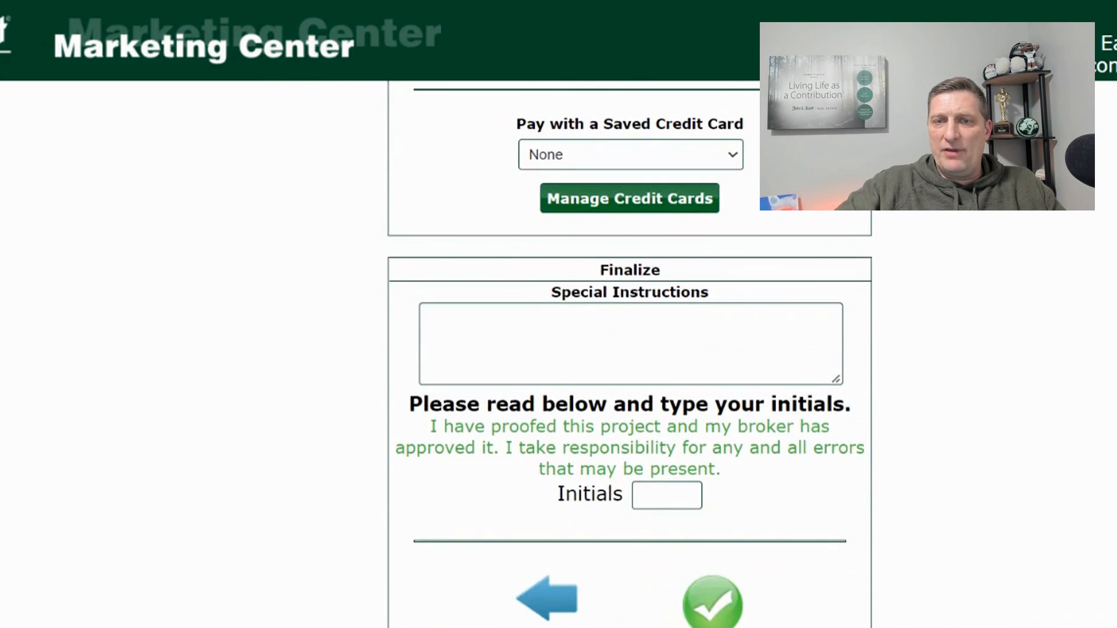
pyautogui.scroll(-1, 664, 498)
# - Sign the proofing acknowledgement by entering the agent's initials in the Initials box
pyautogui.click(665, 434)
pyautogui.write('jf')
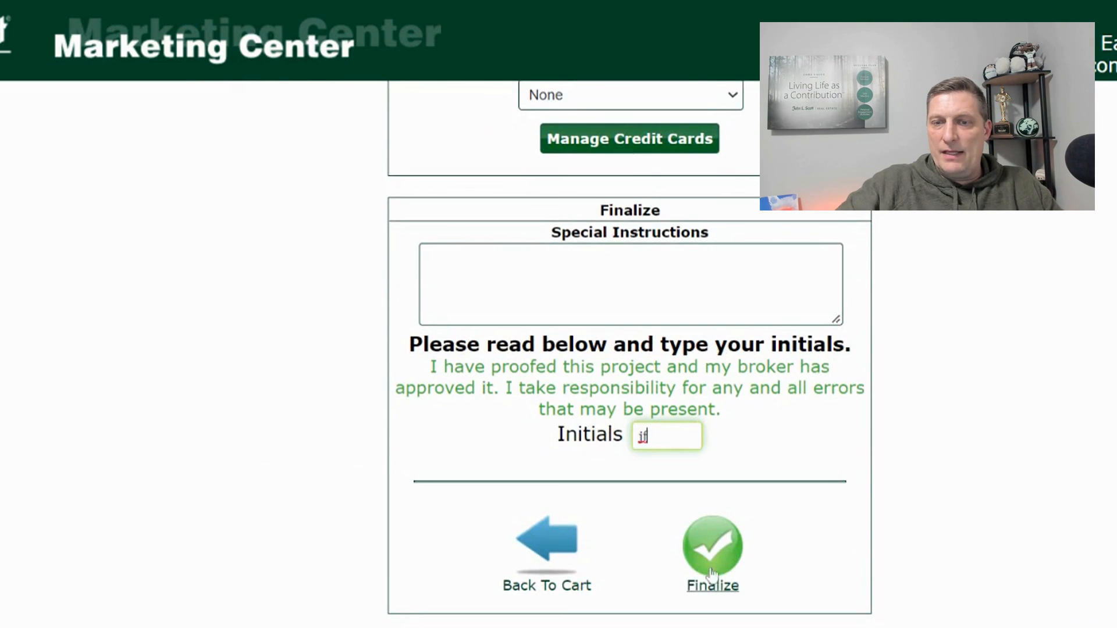
pyautogui.click(1086, 382)
pyautogui.scroll(3, 460, 442)
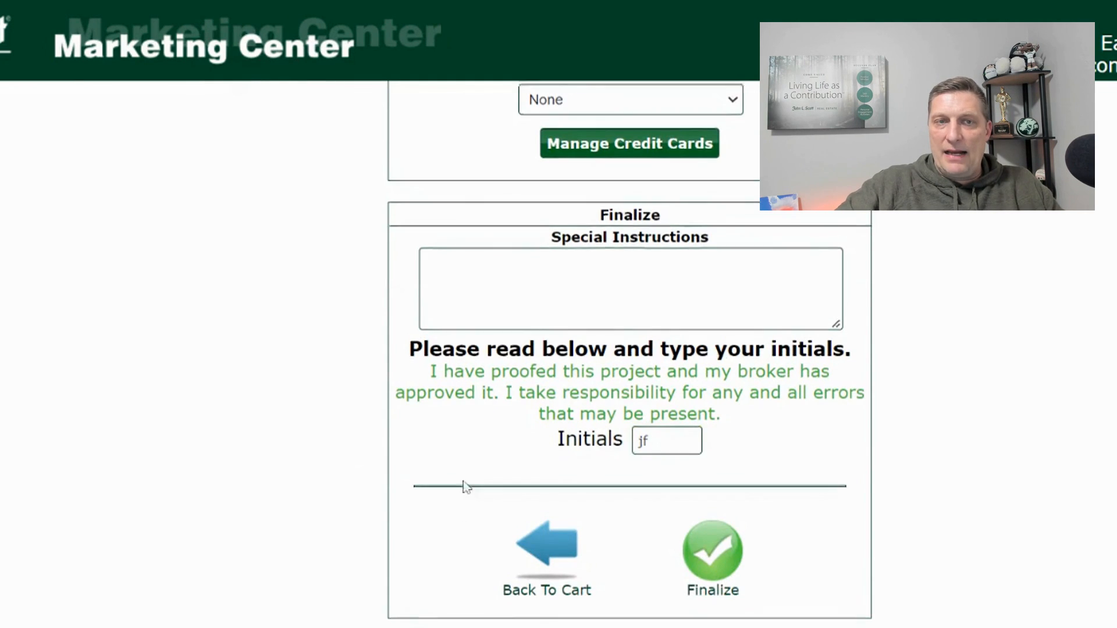
pyautogui.scroll(5, 481, 373)
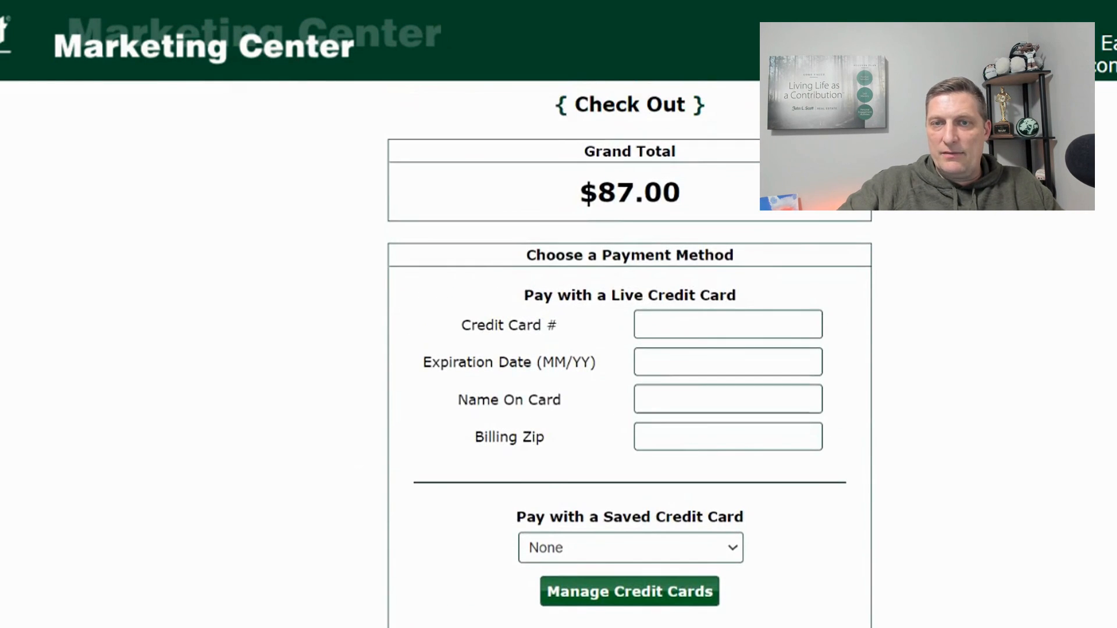
pyautogui.scroll(-7, 743, 230)
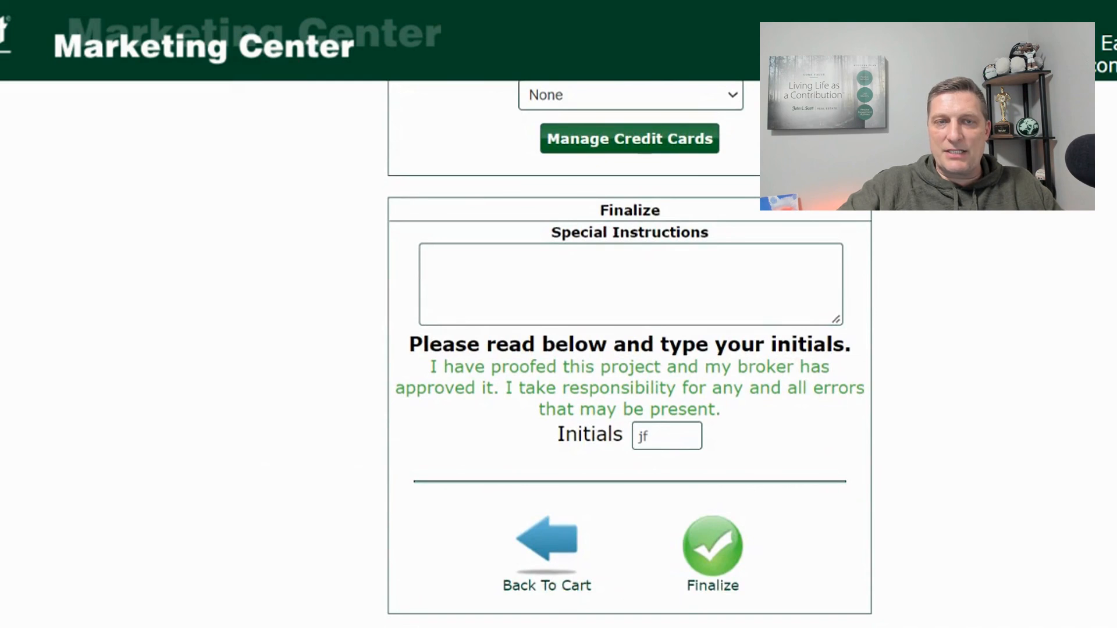